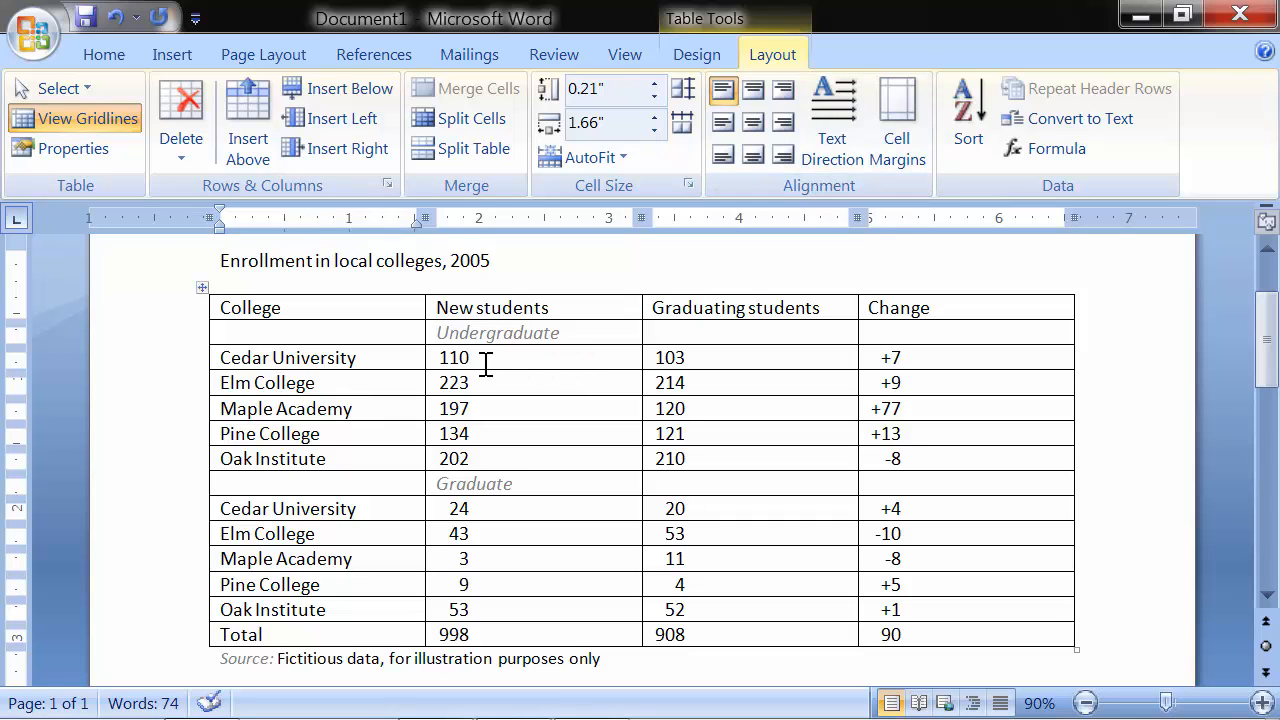
Step: Set the row height of the entire enrollment table to 0.5"
click(203, 288)
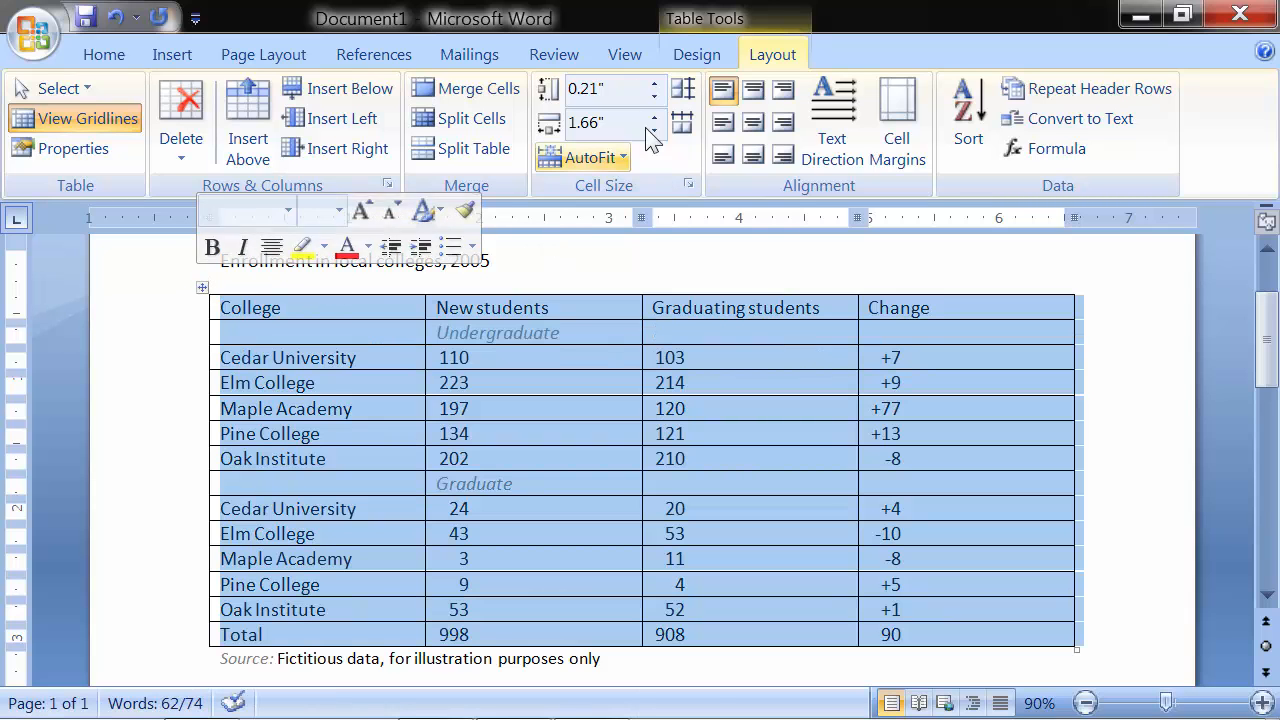
click(656, 86)
click(657, 86)
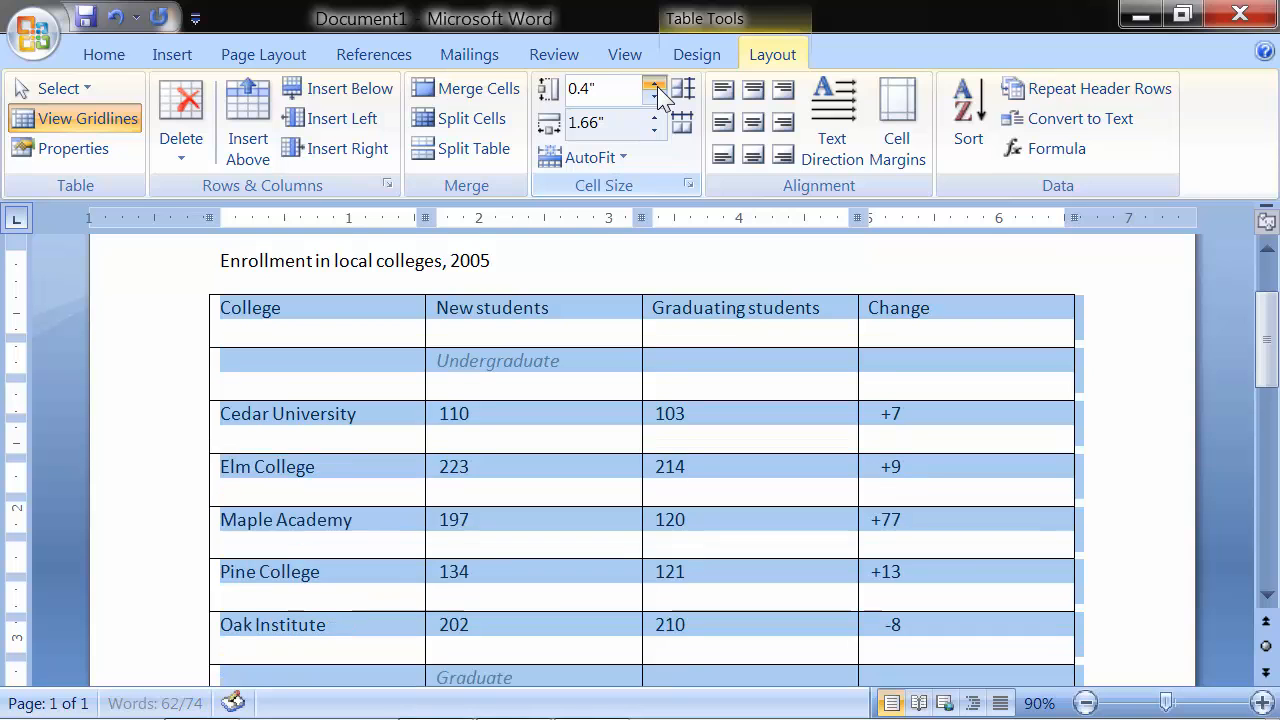
click(657, 86)
scroll(660, 220, down, 5)
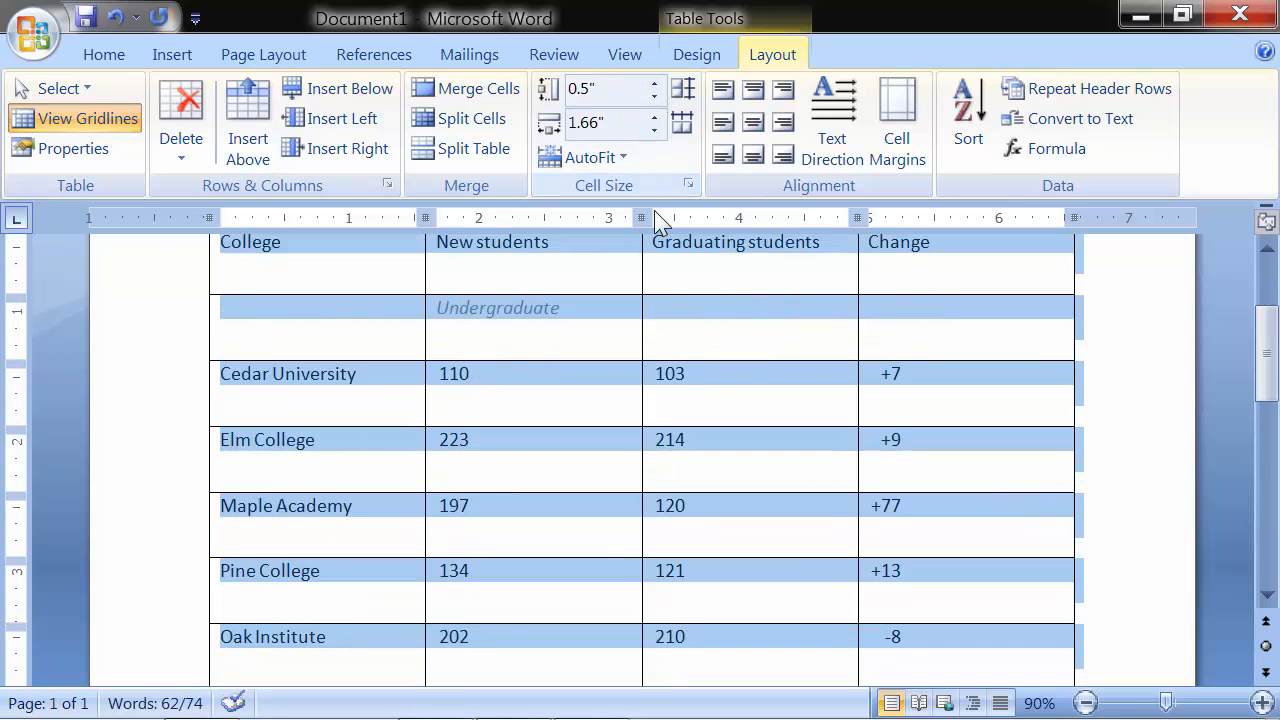
scroll(660, 220, up, 1)
scroll(660, 220, up, 3)
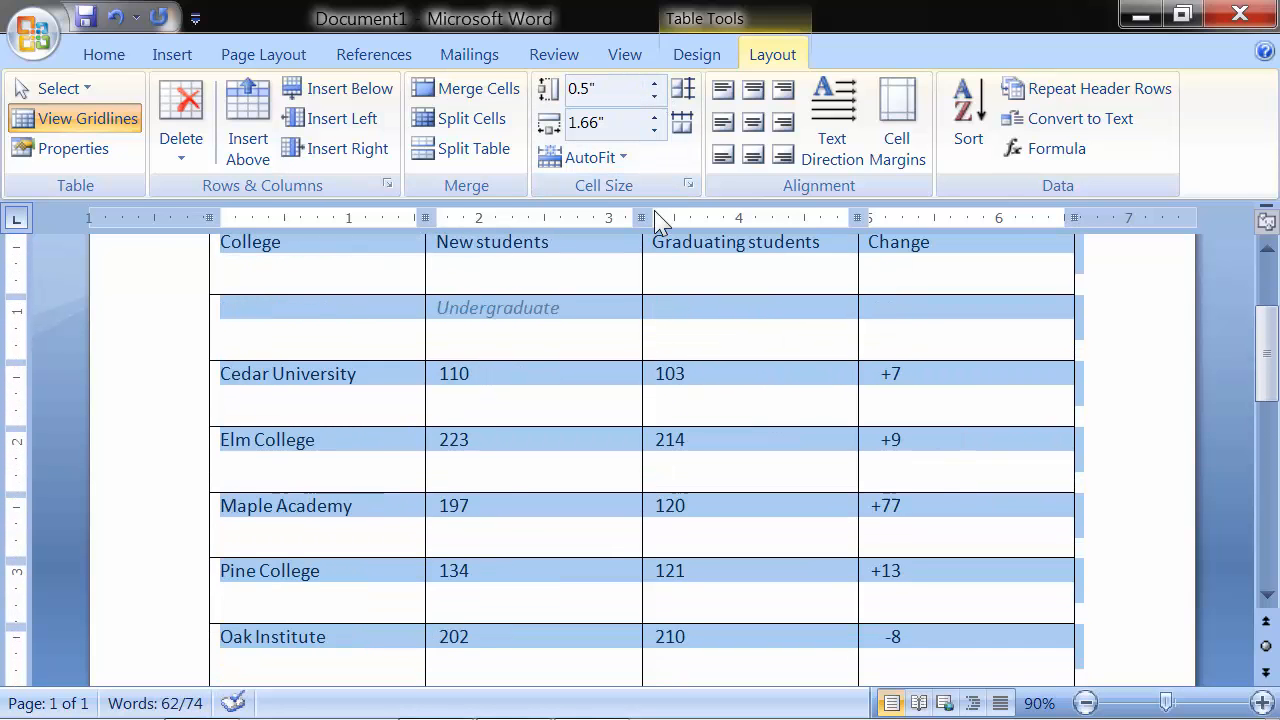
scroll(660, 220, up, 1)
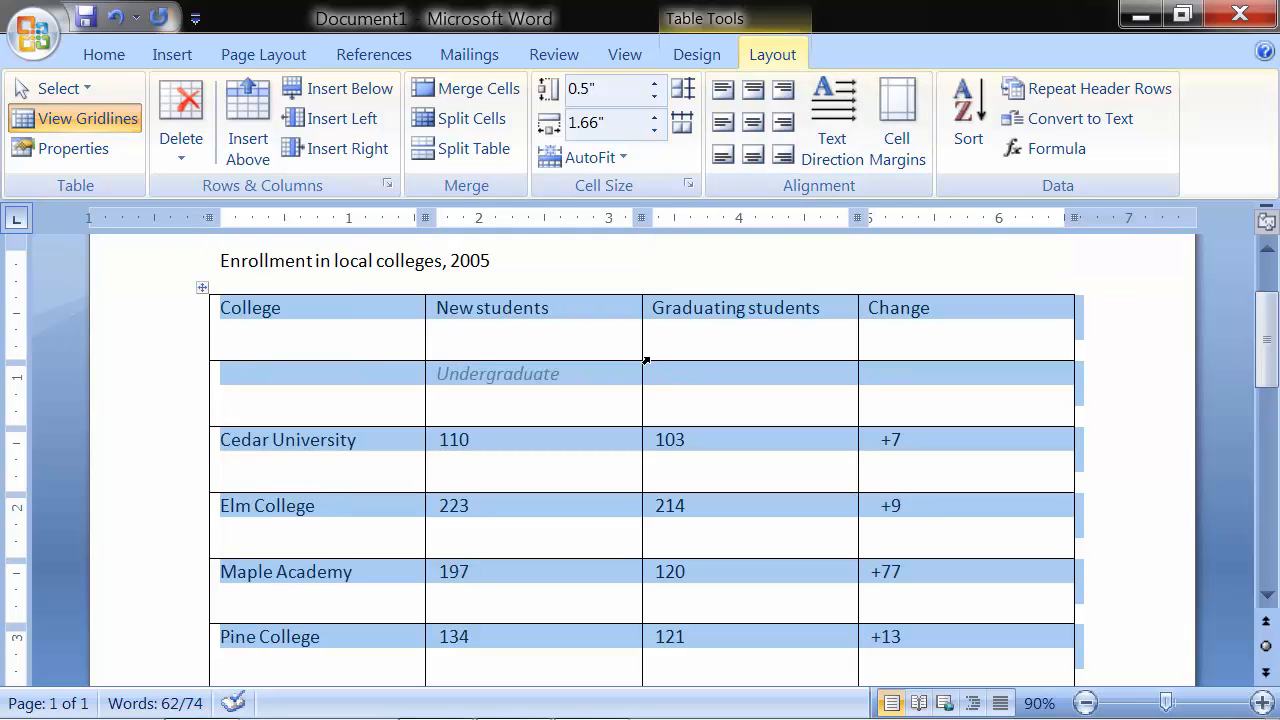
Step: Try top center and top right alignment on all table cells, and return them to top left
click(753, 92)
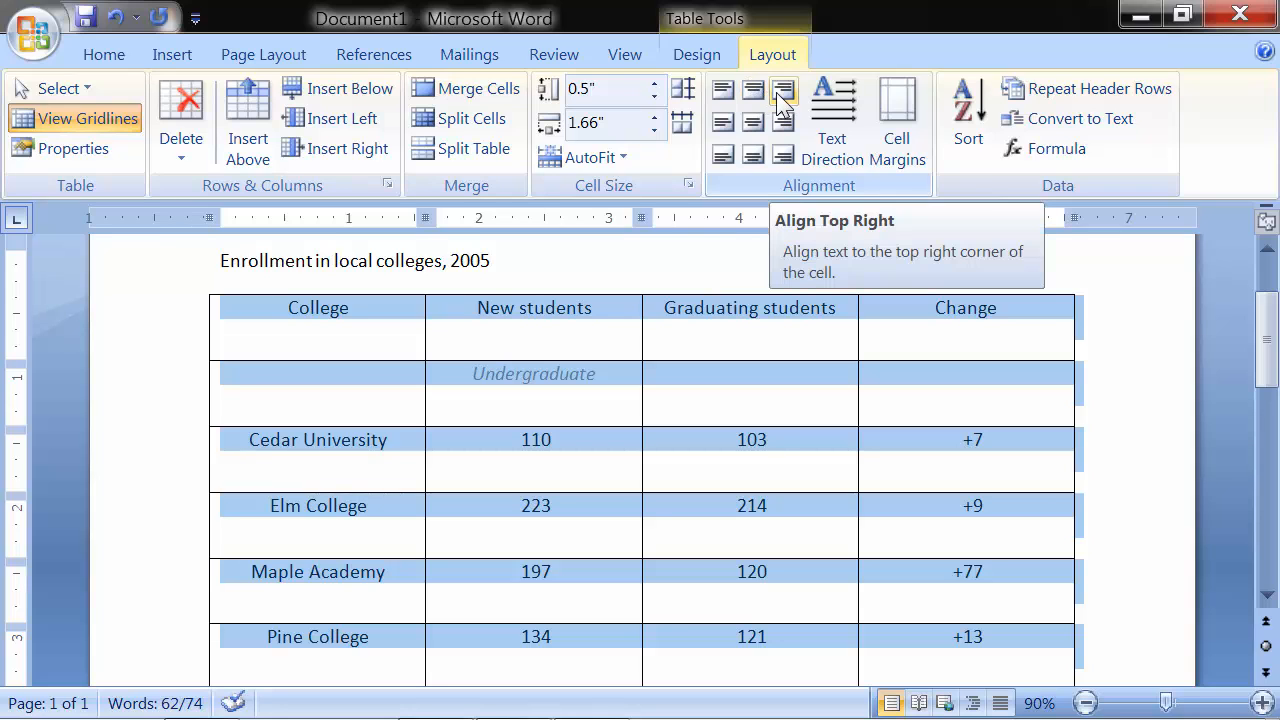
click(781, 97)
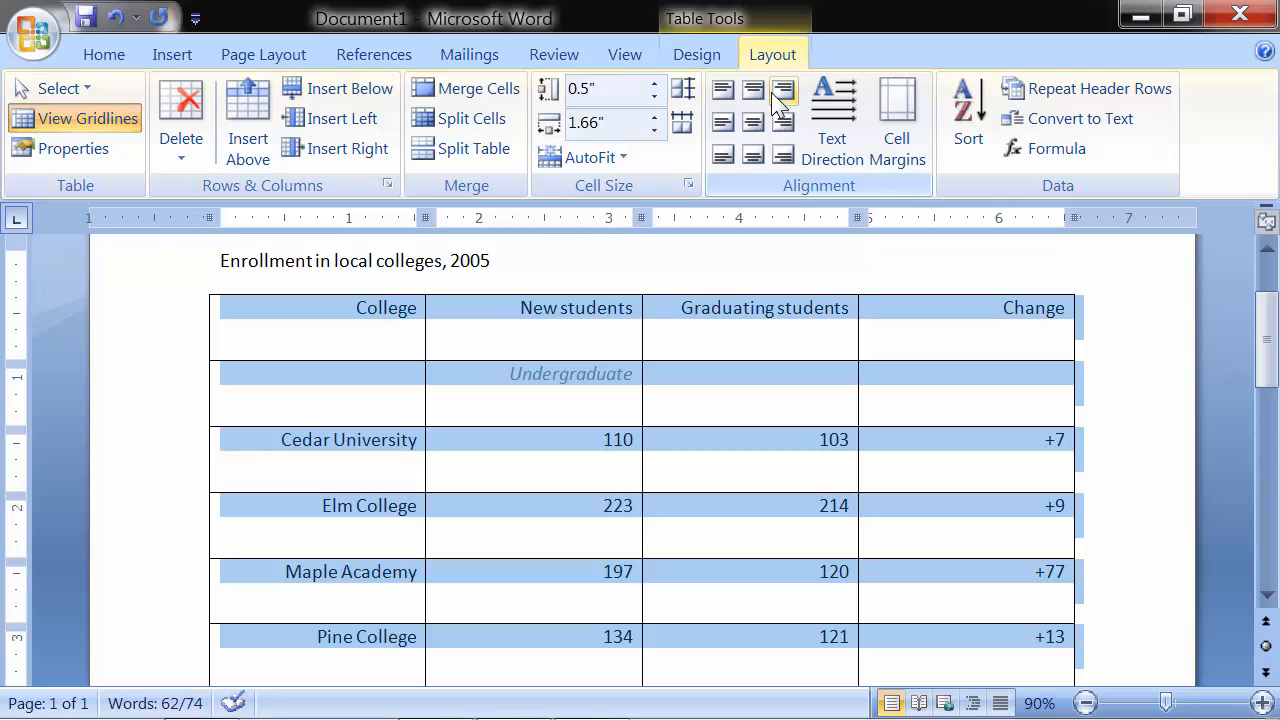
click(756, 92)
click(727, 90)
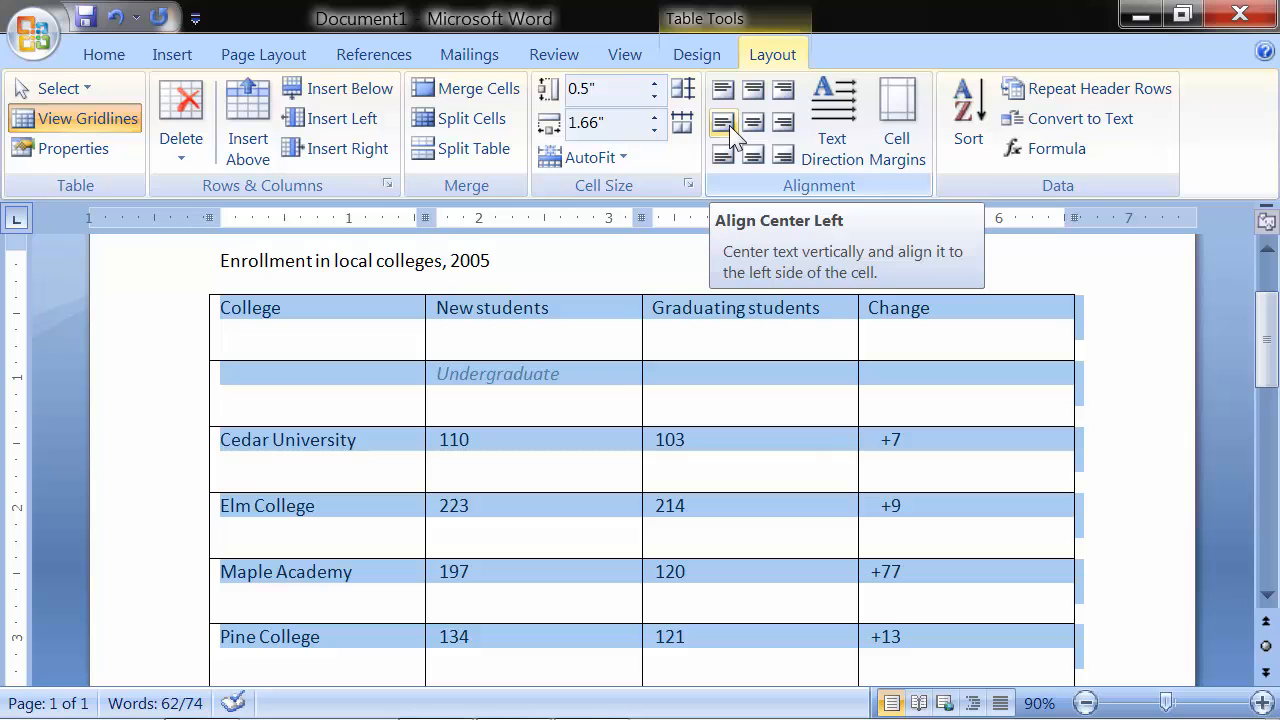
Step: Try the vertically centered left, center and right alignments on all table cells, ending with center right
click(729, 125)
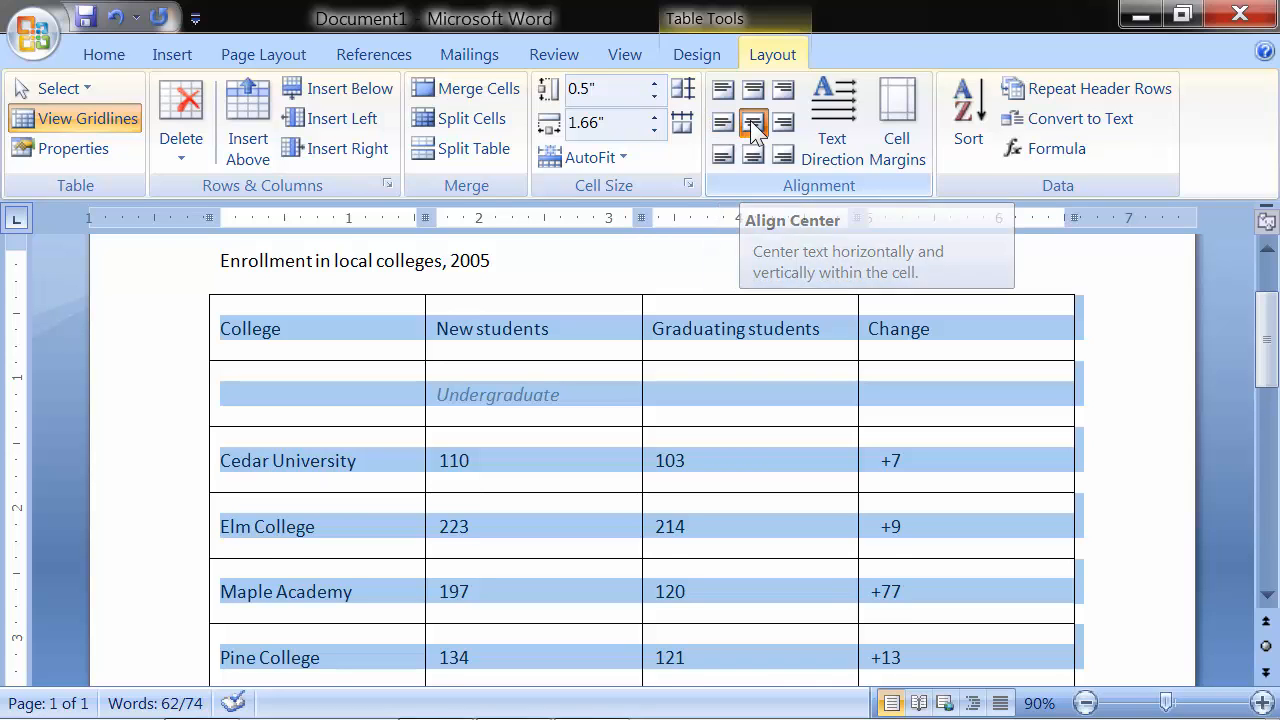
click(752, 122)
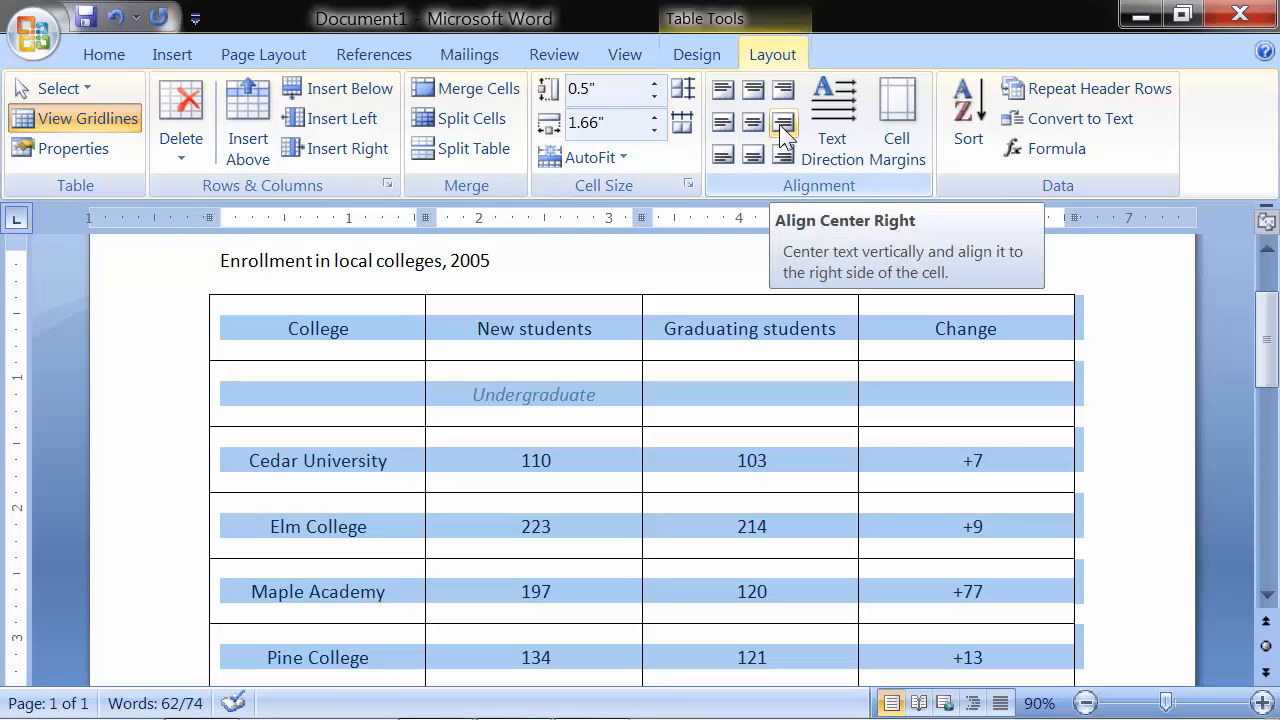
click(780, 128)
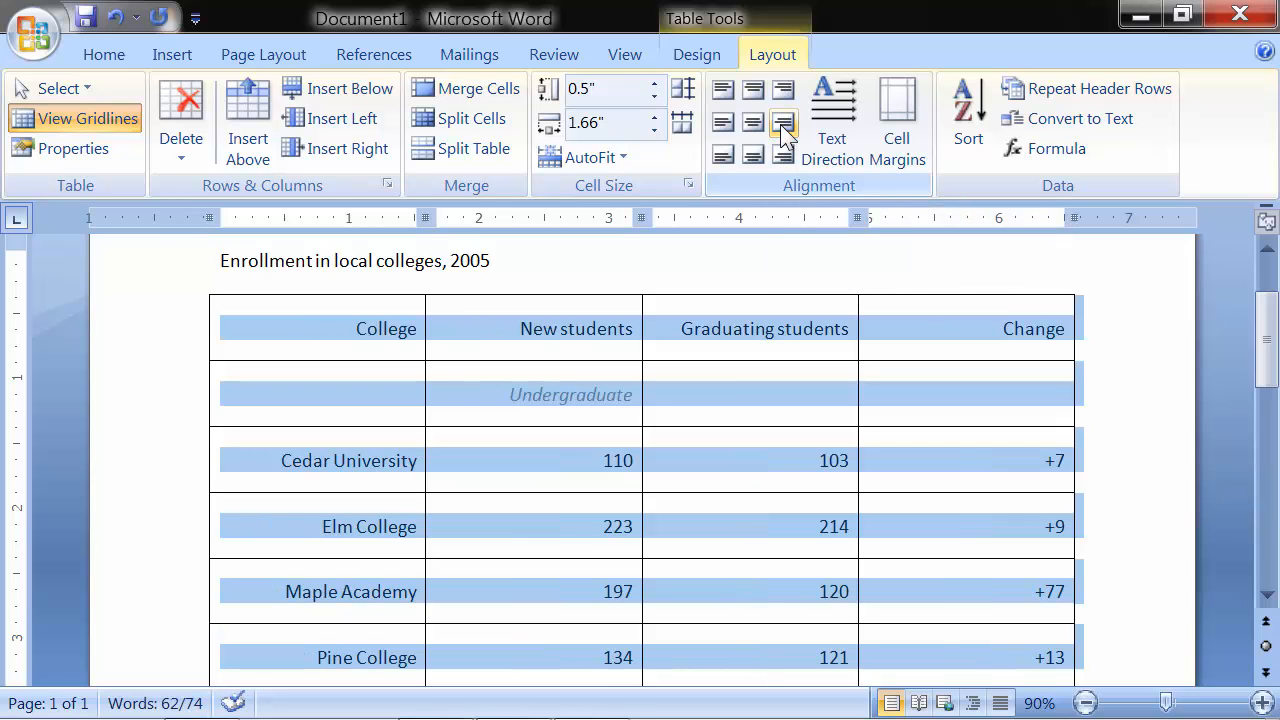
click(754, 124)
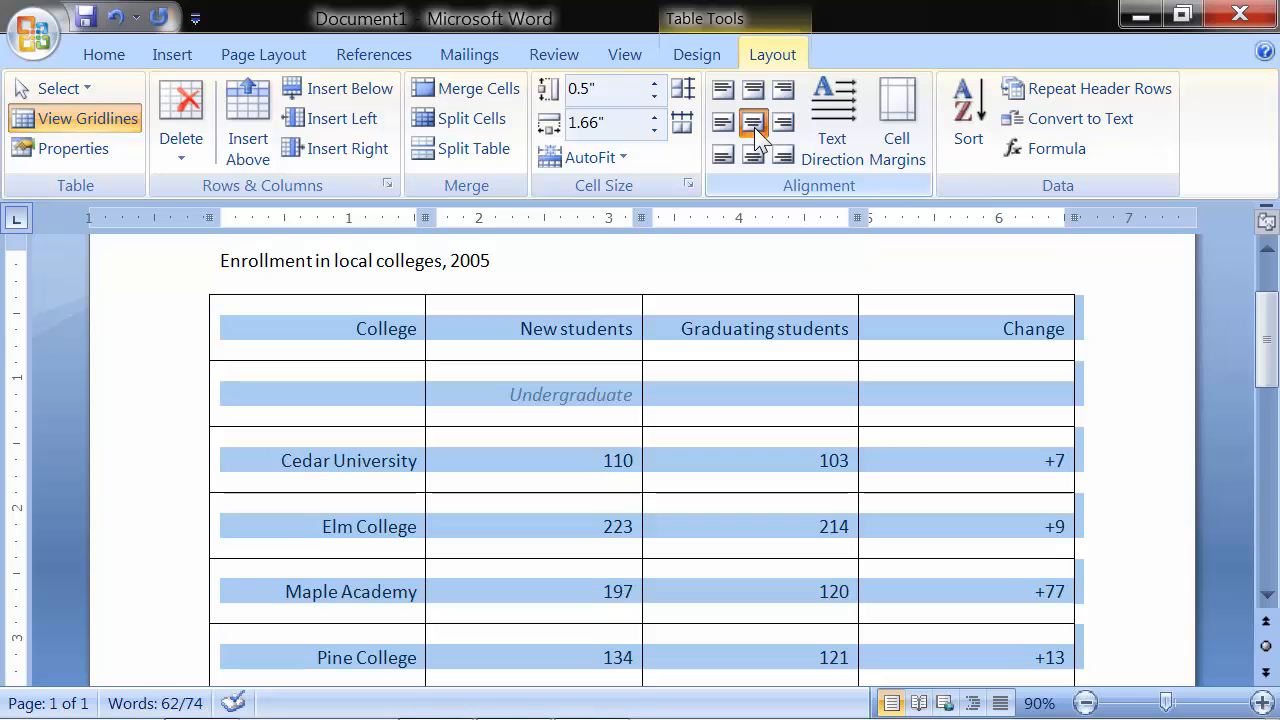
click(723, 125)
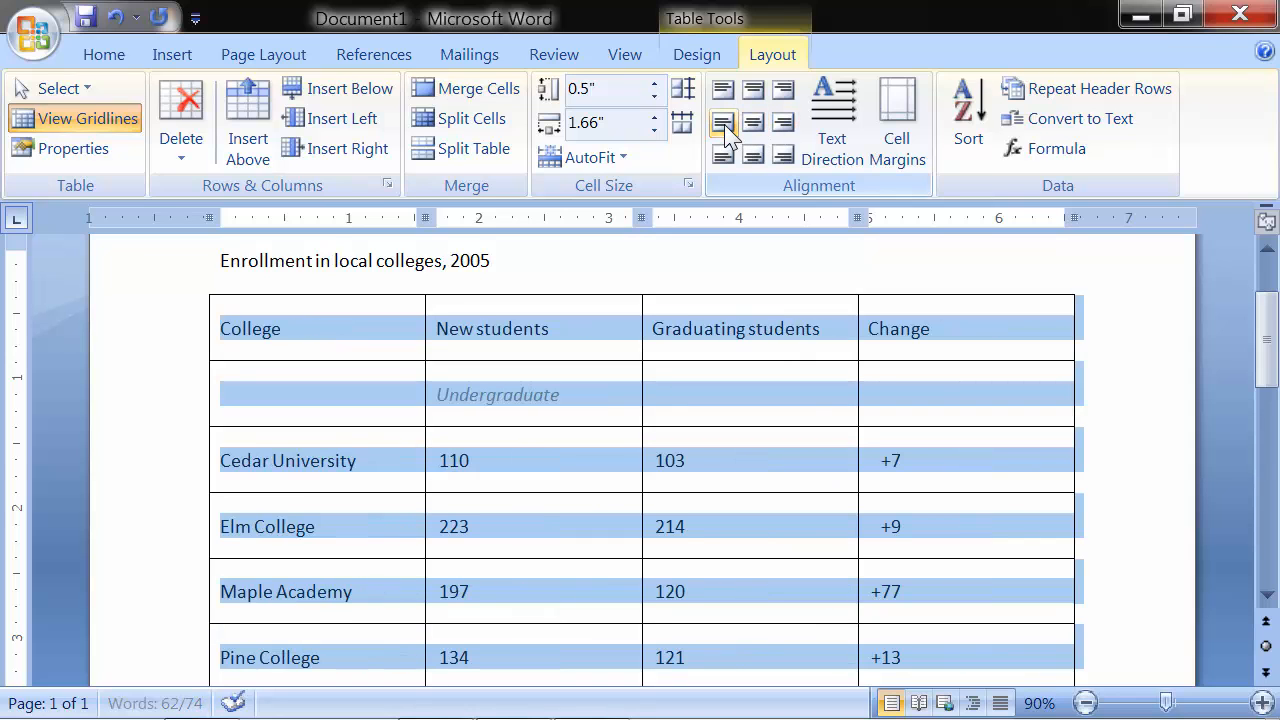
click(754, 124)
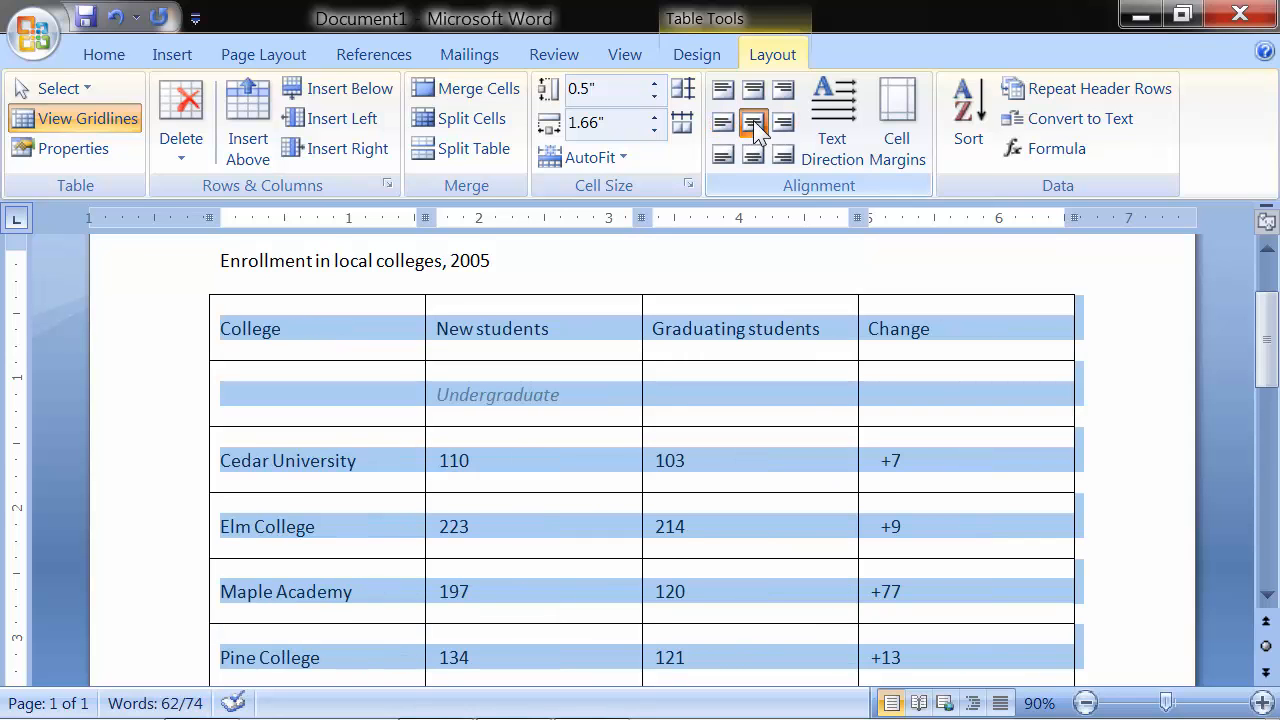
click(780, 124)
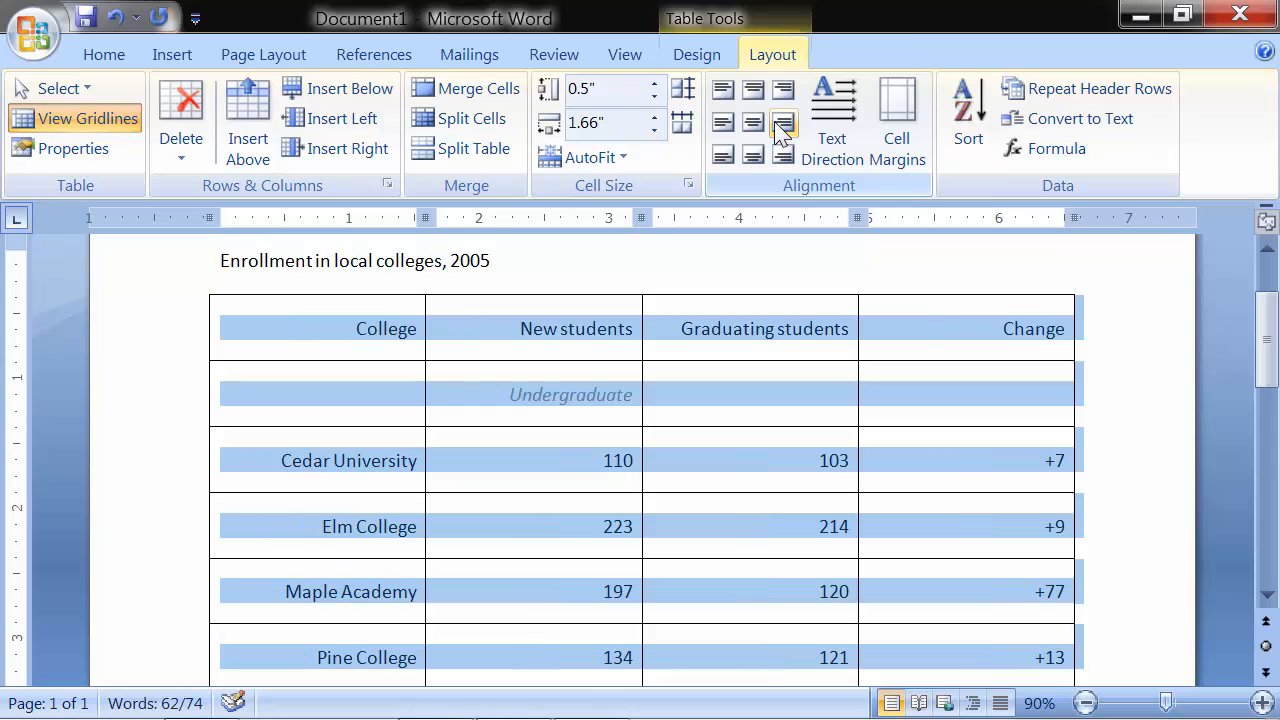
Step: Try bottom left and bottom right alignment on all table cells, and settle on bottom center
click(723, 156)
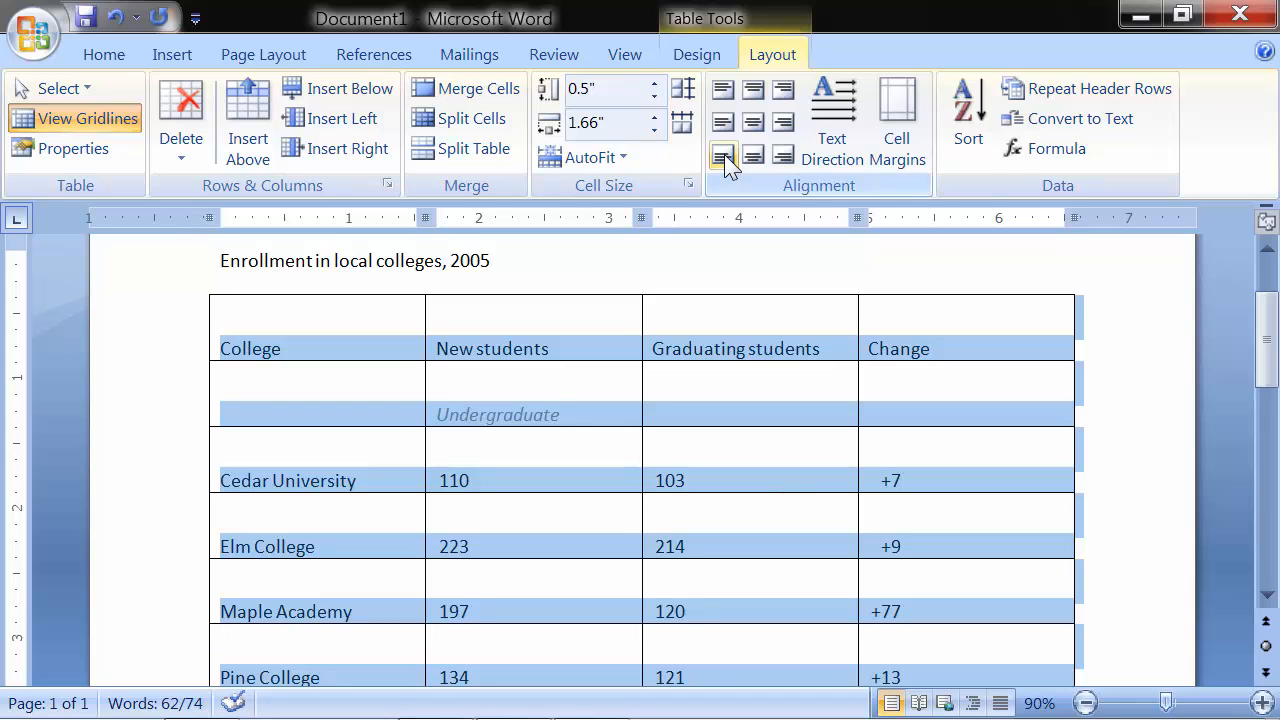
click(751, 157)
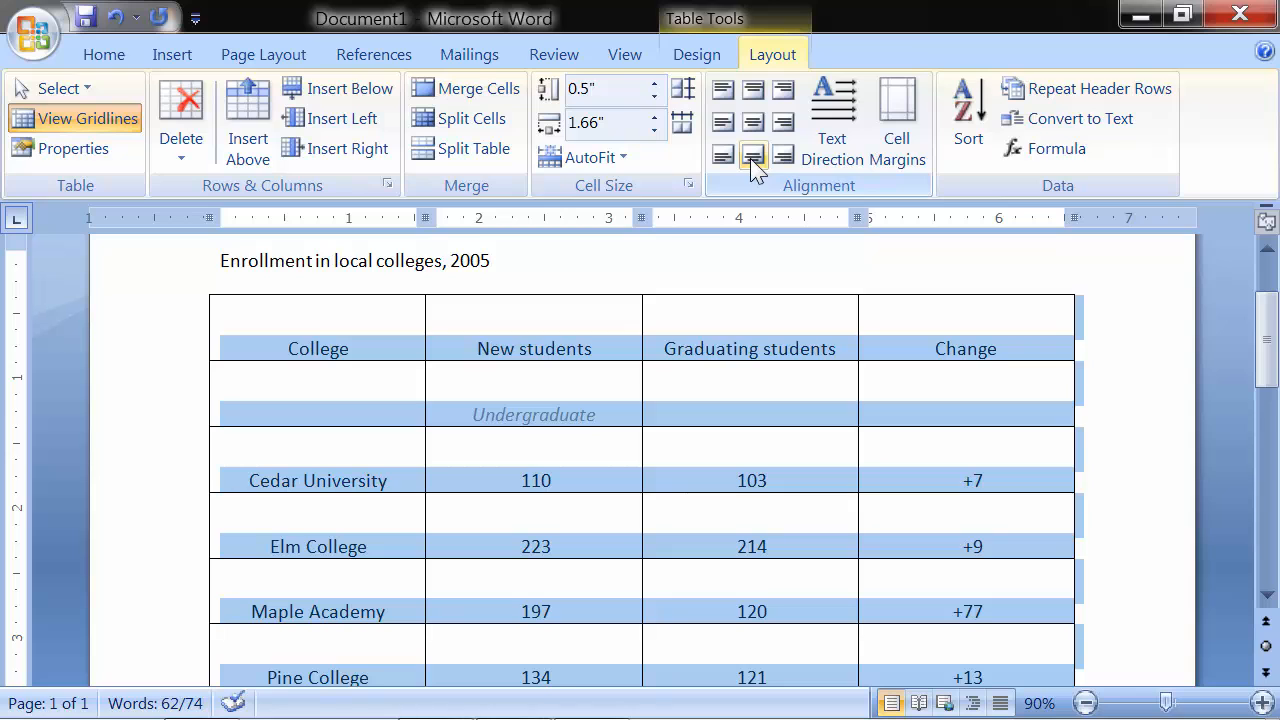
click(779, 158)
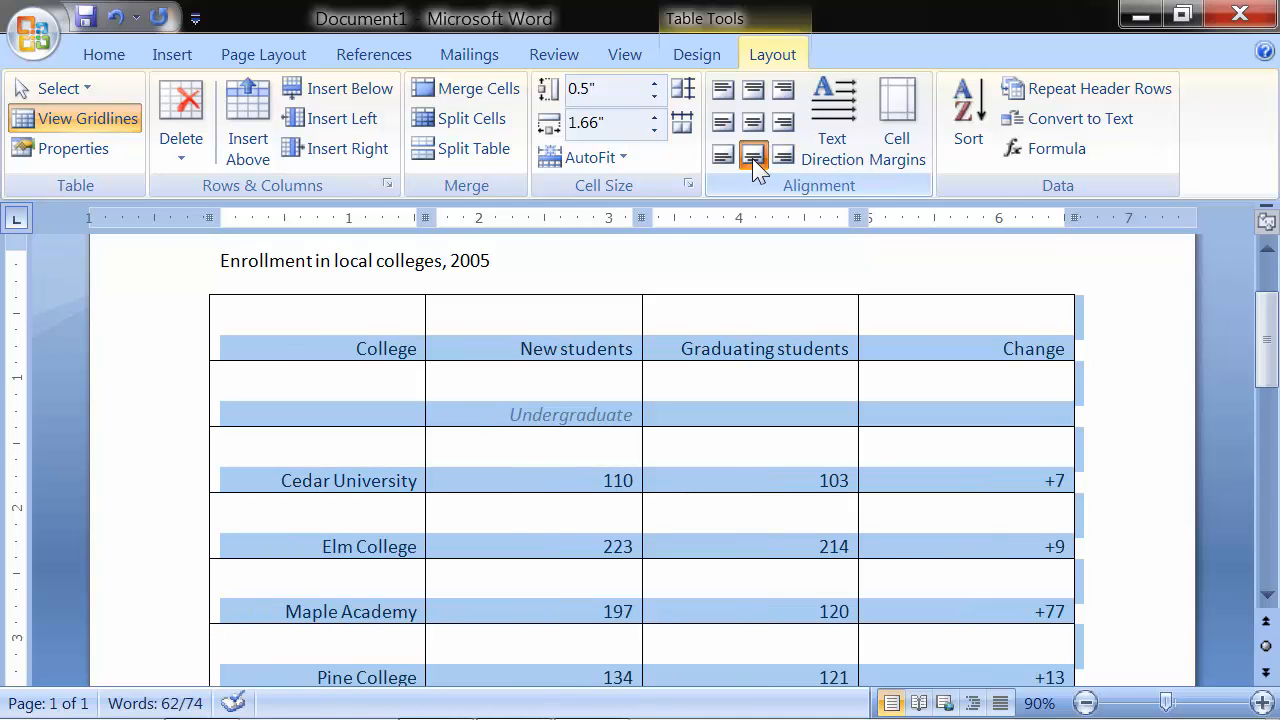
click(751, 157)
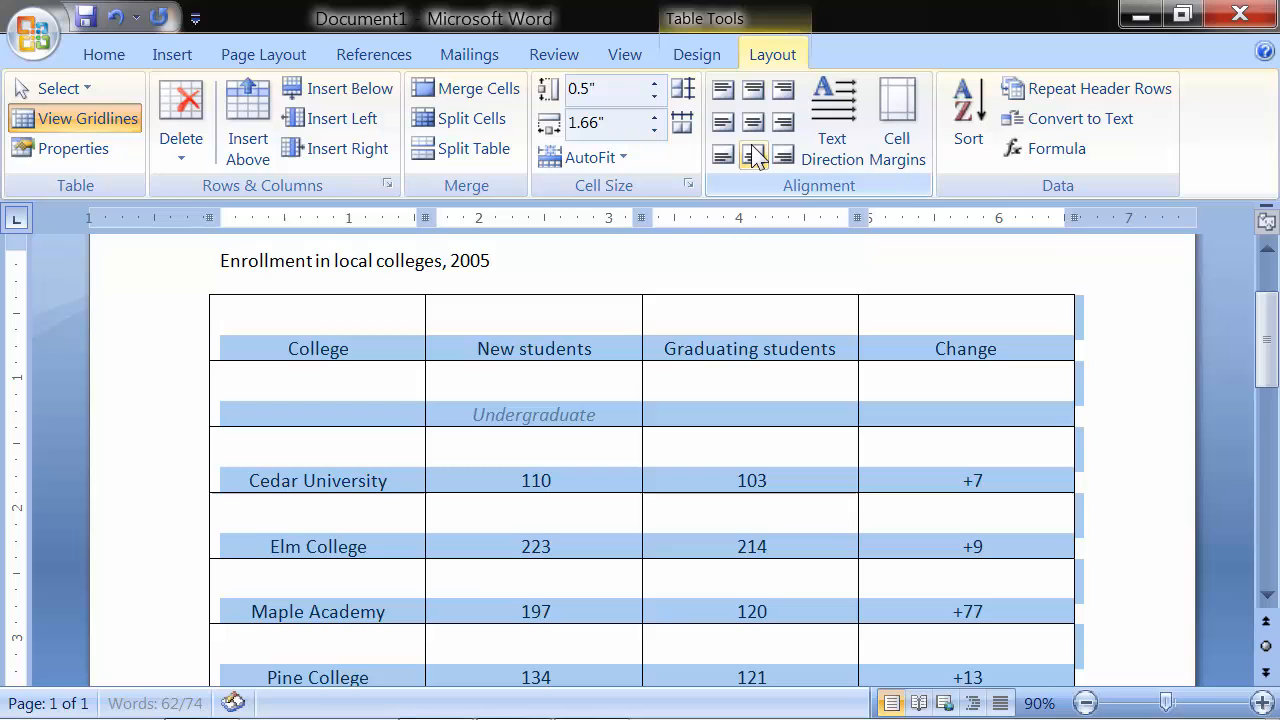
click(513, 380)
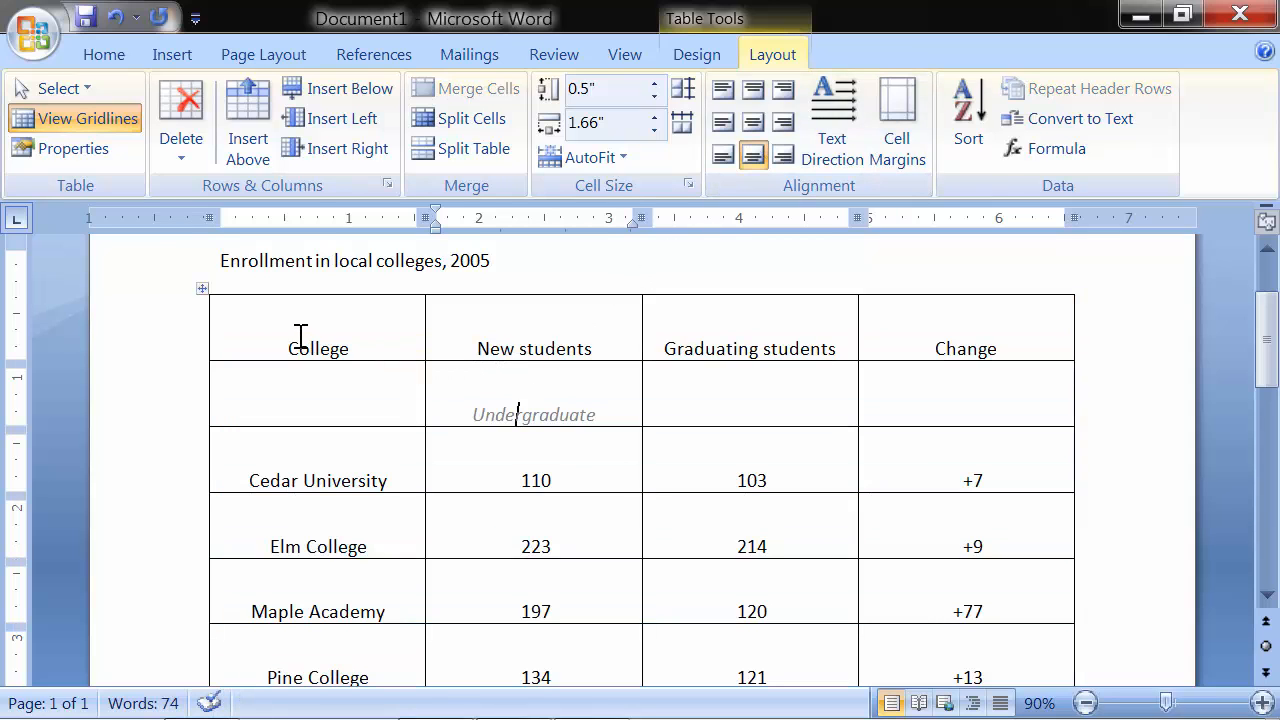
Step: Cycle the header row's text direction through both vertical orientations, and return it to horizontal
drag(297, 334, 965, 334)
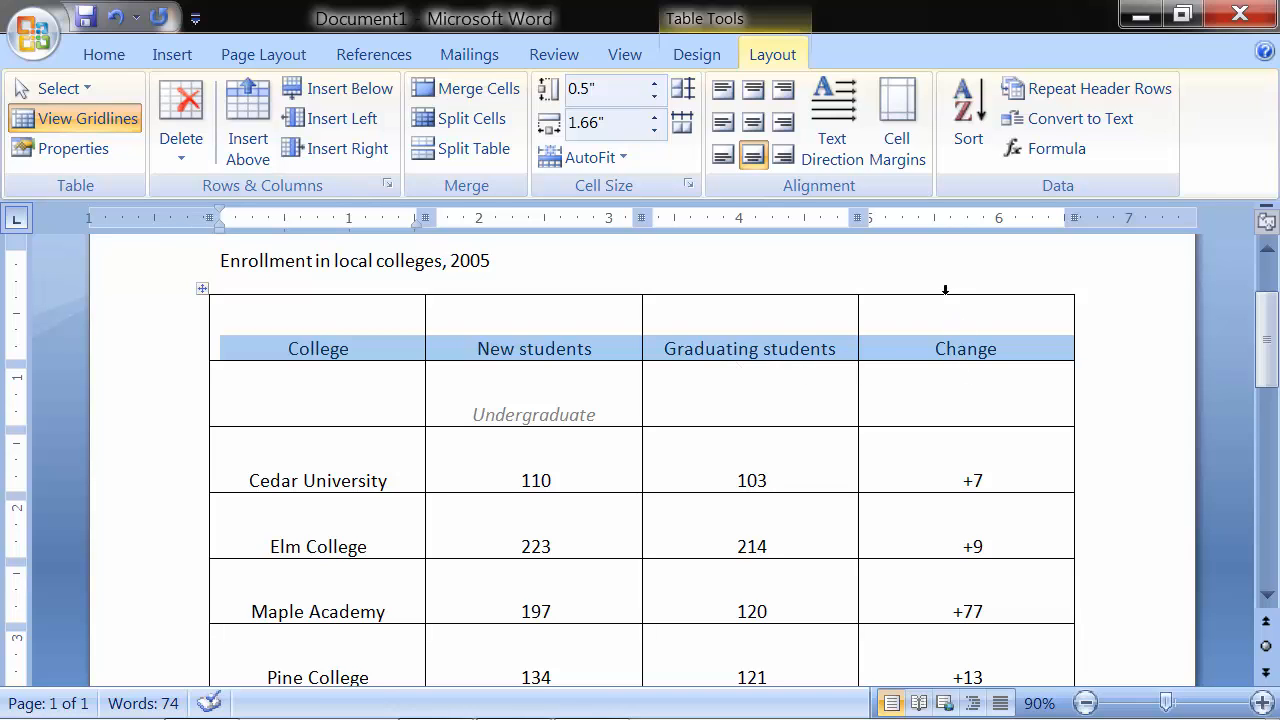
click(841, 162)
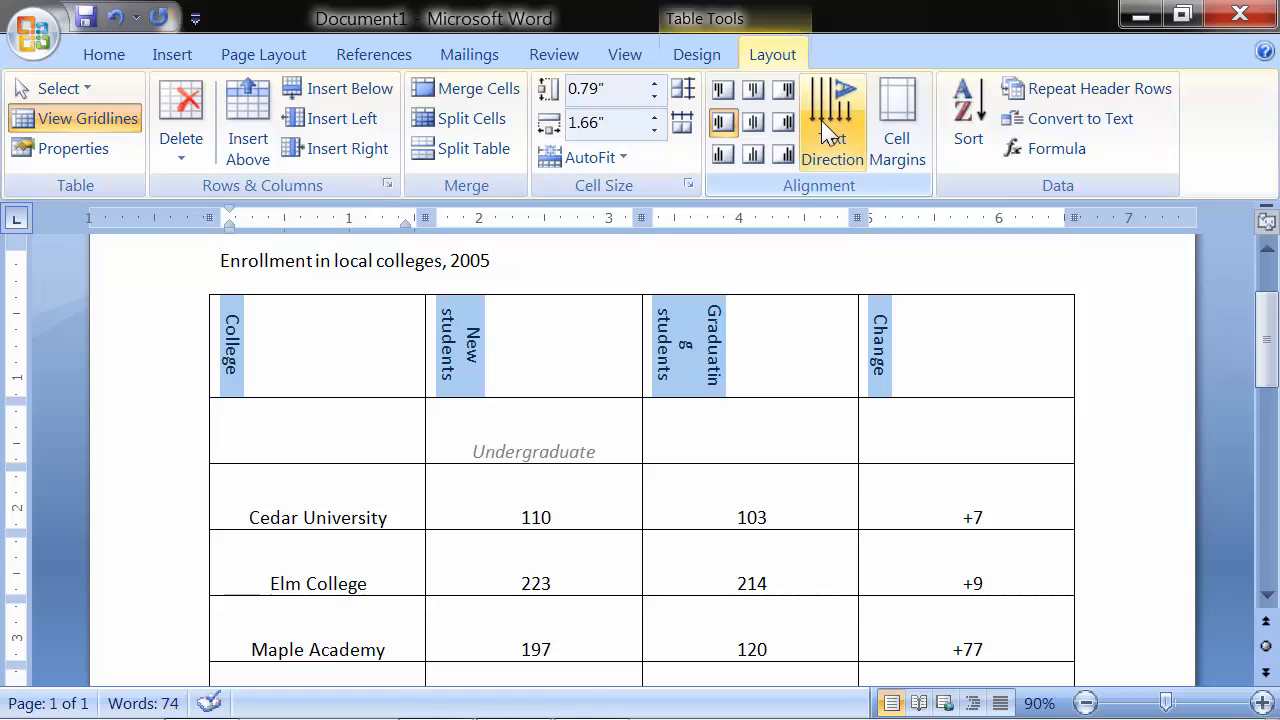
click(822, 130)
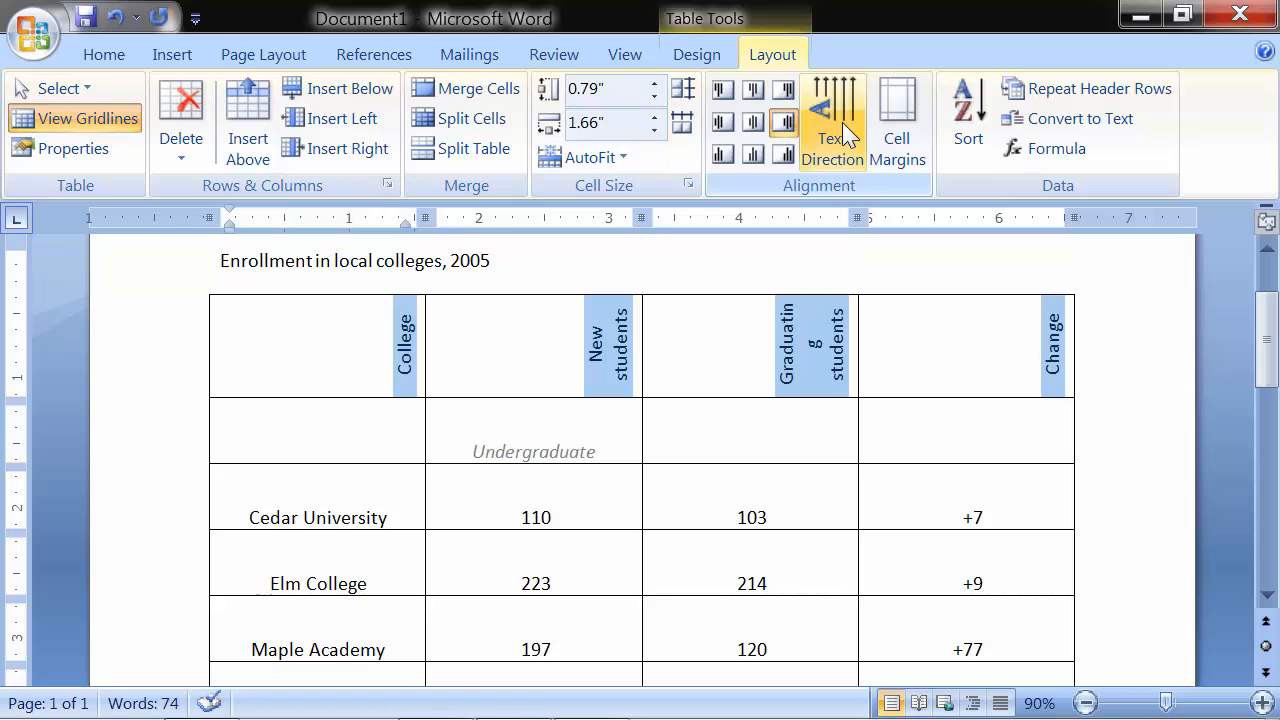
click(845, 133)
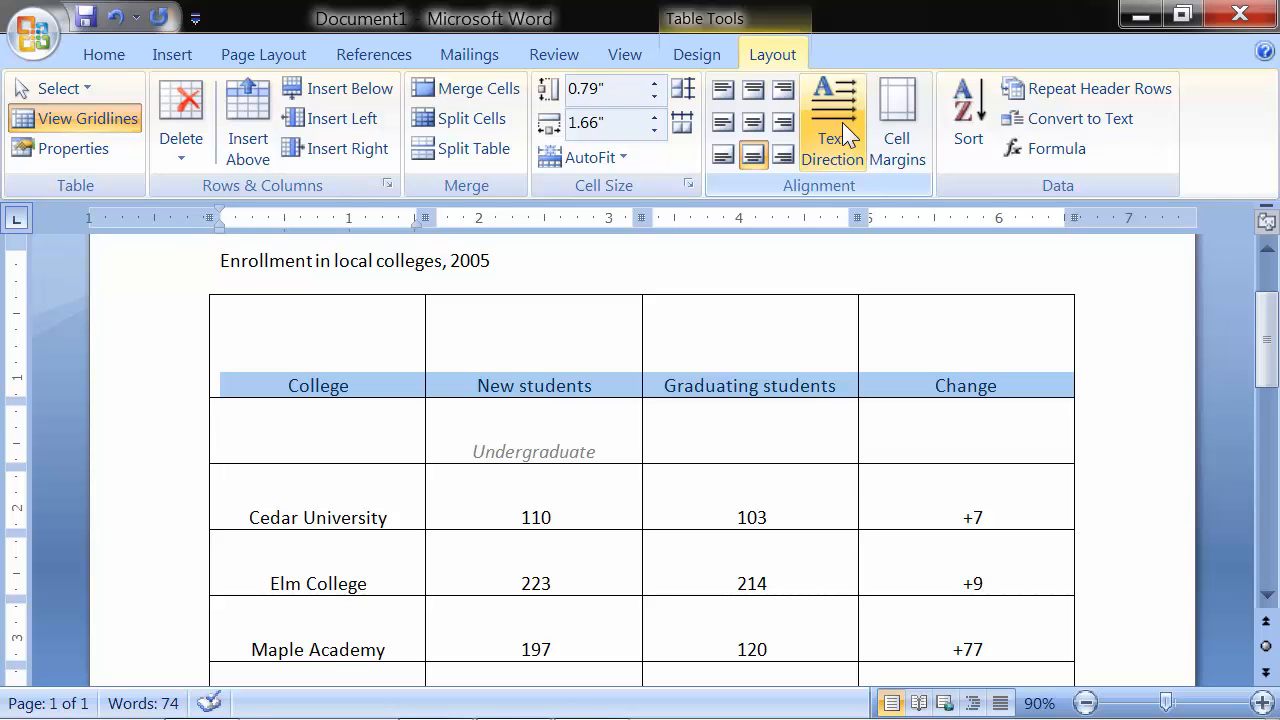
click(846, 133)
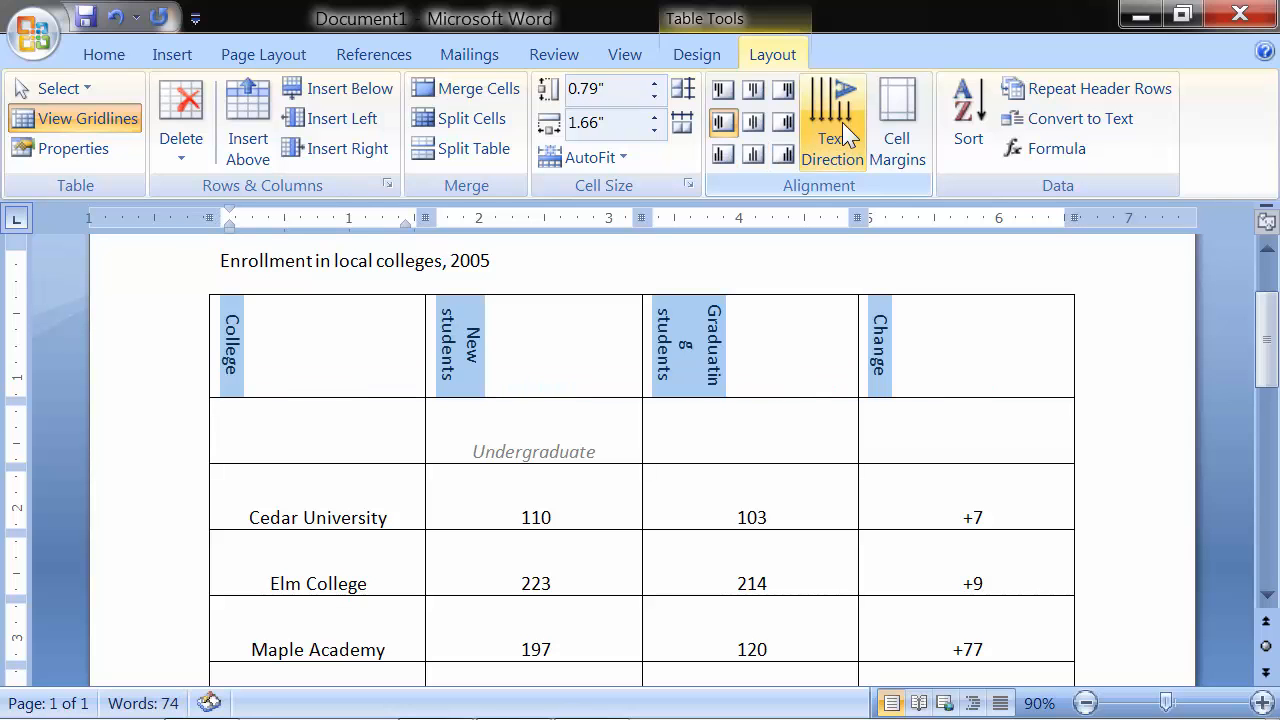
click(845, 133)
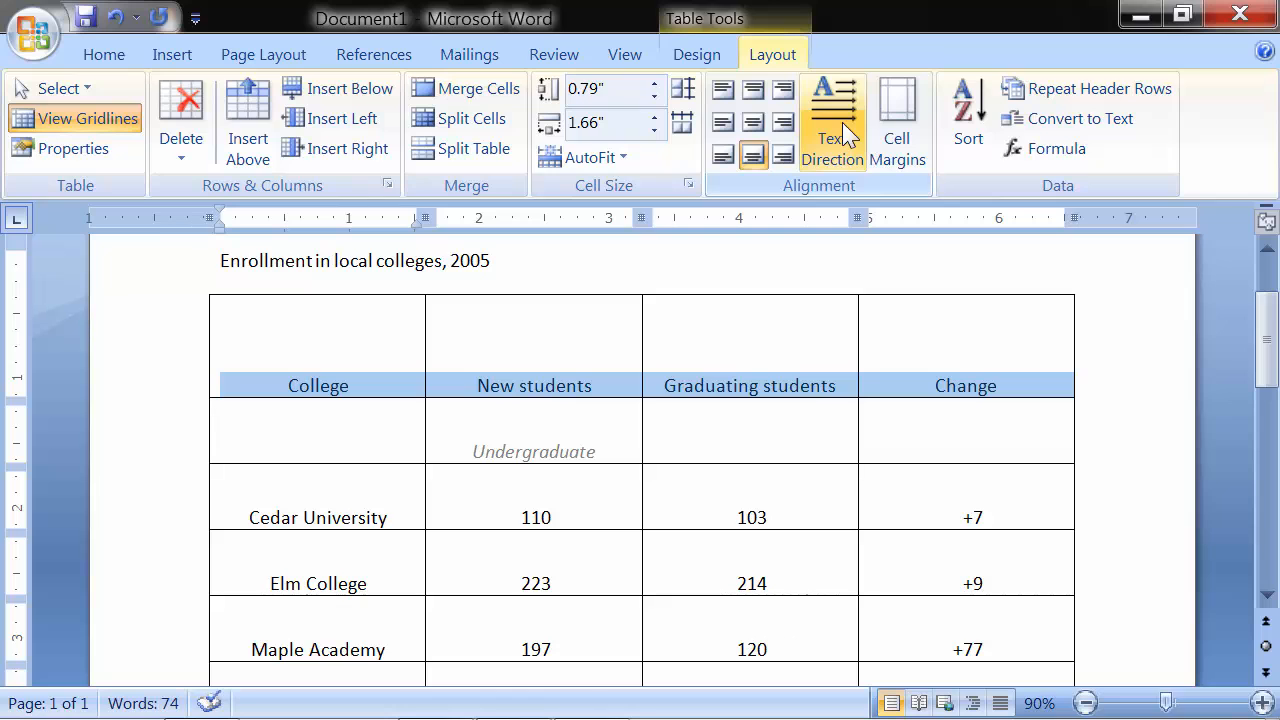
click(843, 125)
click(843, 125)
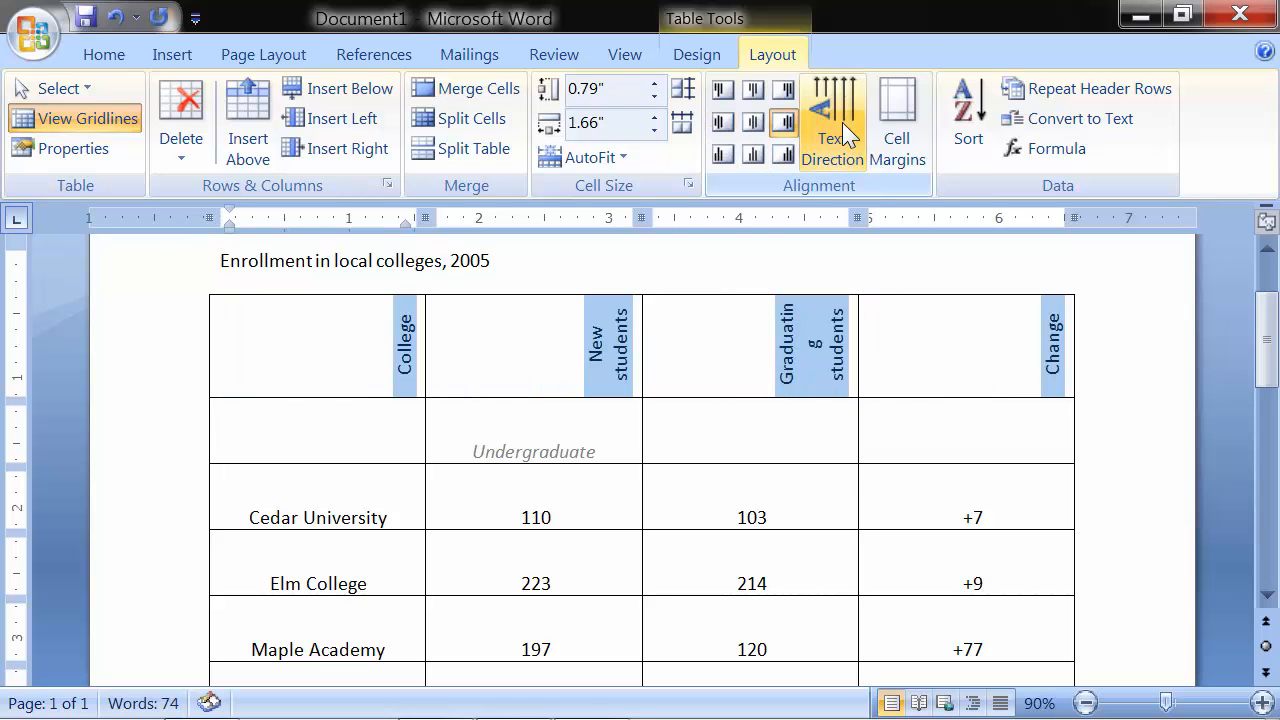
click(843, 125)
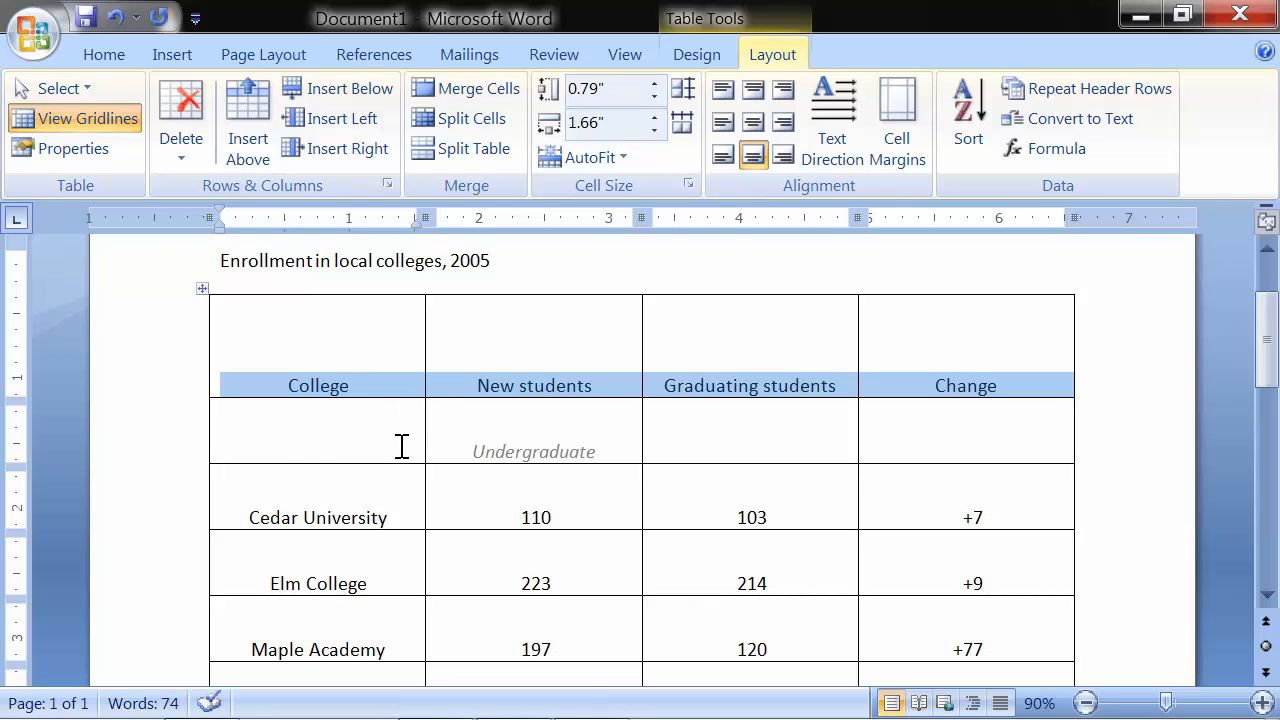
scroll(401, 446, down, 2)
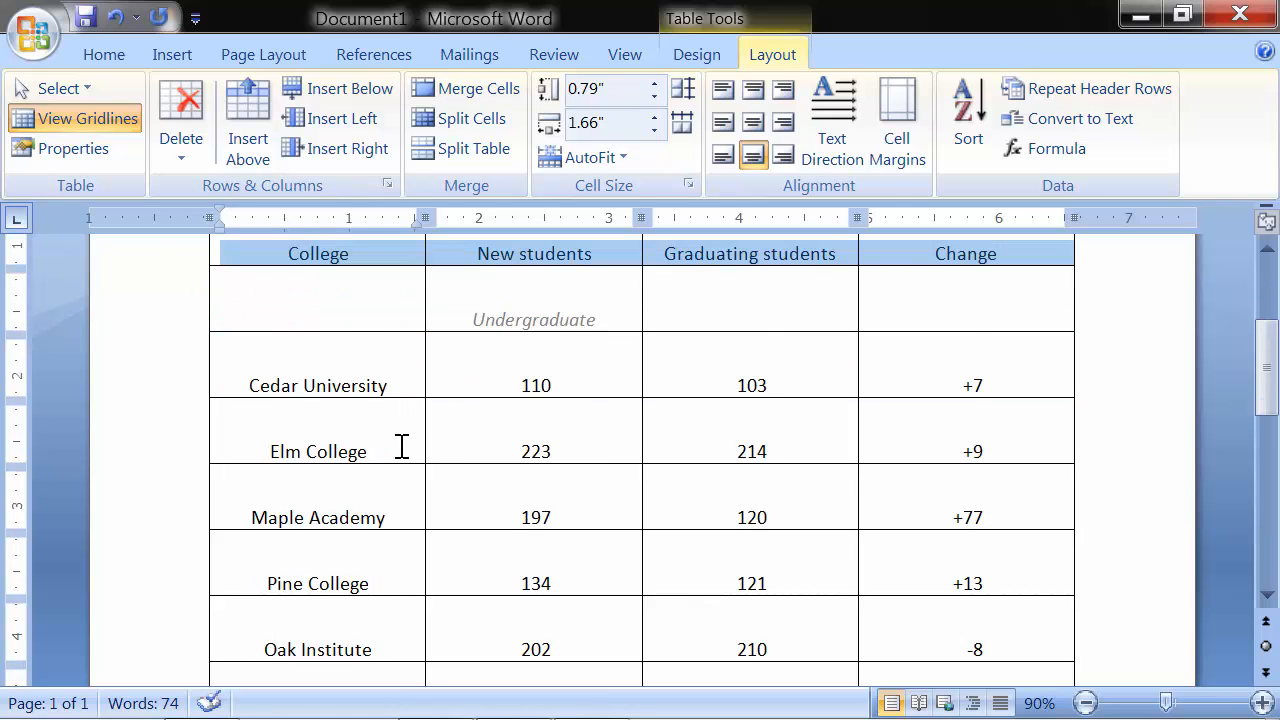
scroll(401, 446, down, 1)
drag(252, 318, 982, 495)
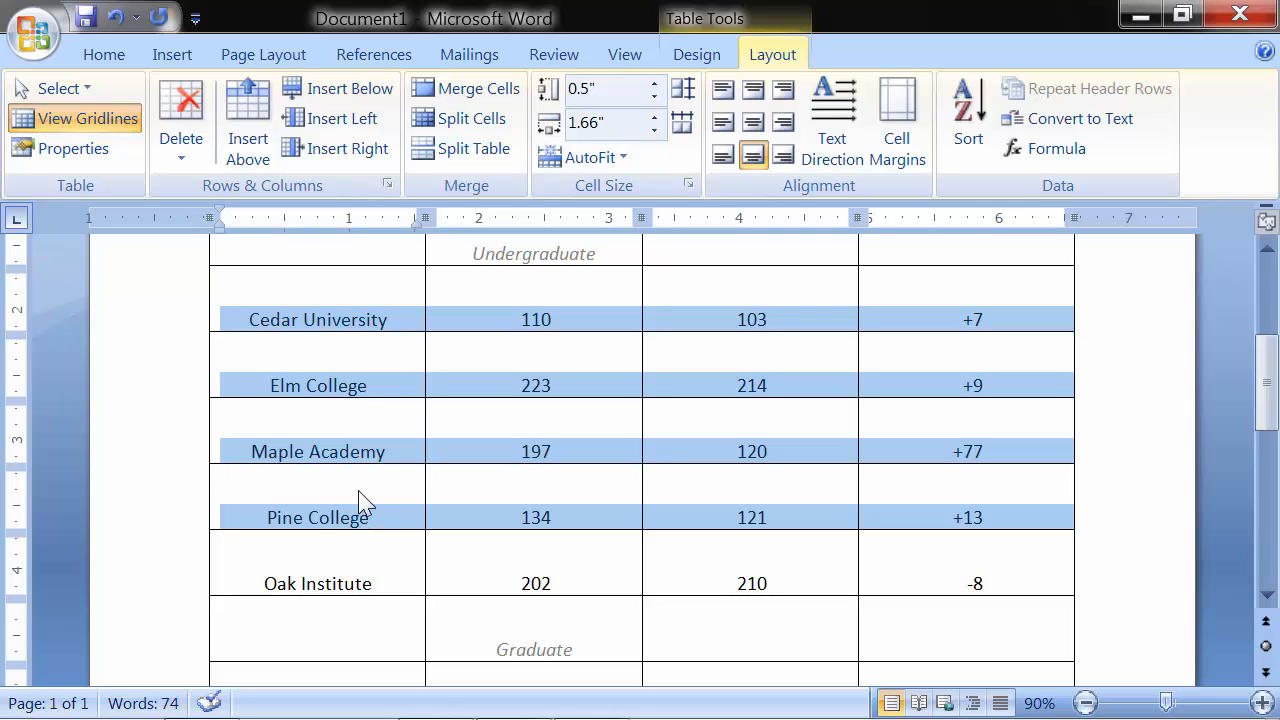
Step: Insert a table with four columns and three rows on a new page after the source line below the first table
scroll(362, 495, down, 10)
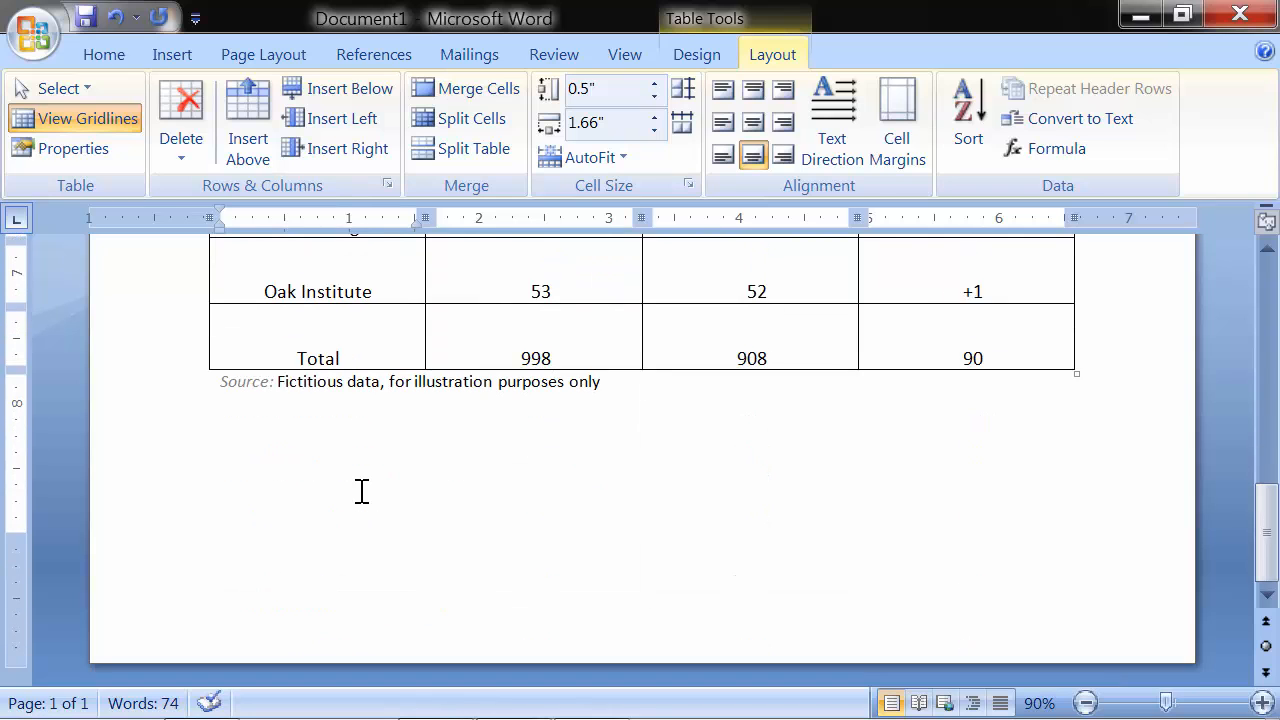
click(238, 422)
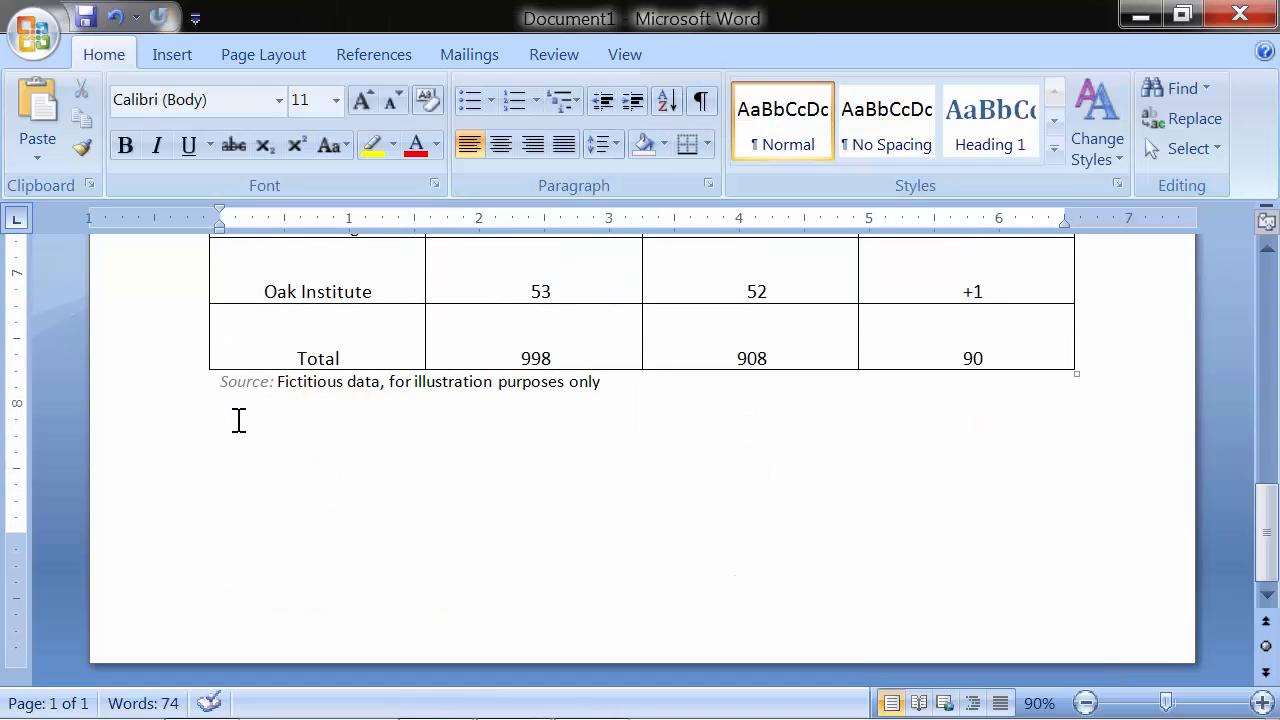
scroll(242, 435, down, 4)
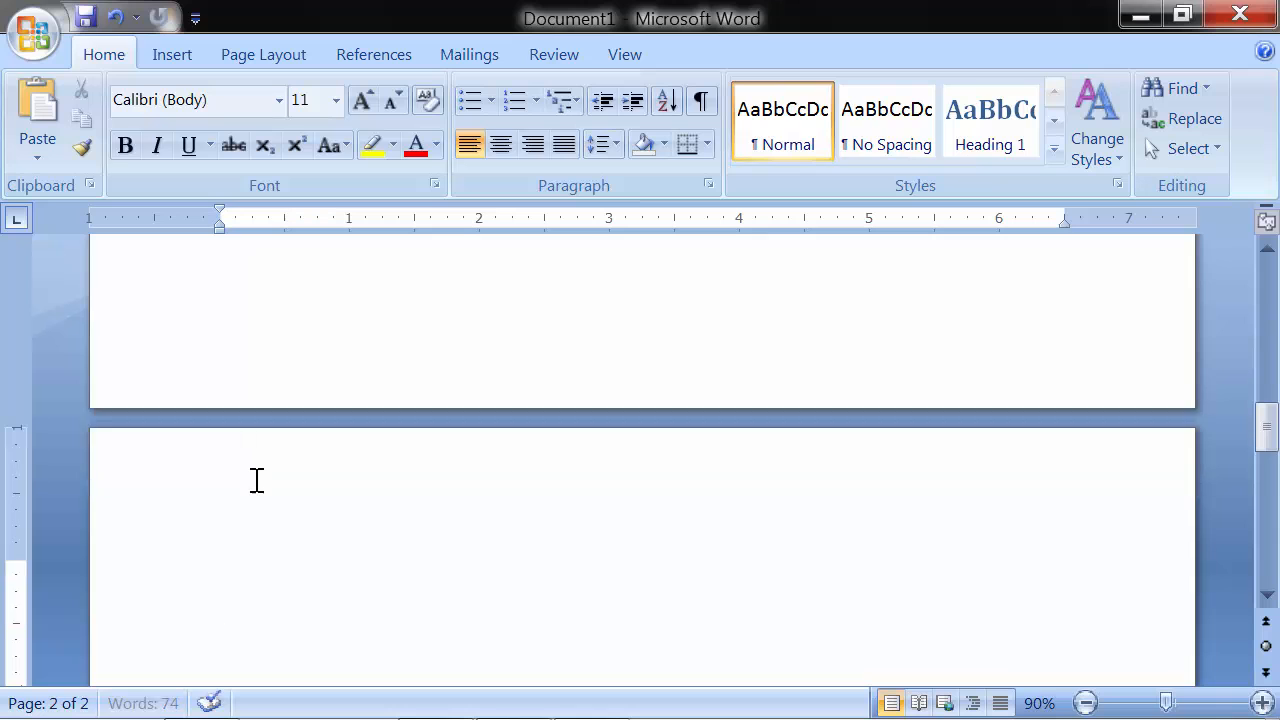
click(172, 58)
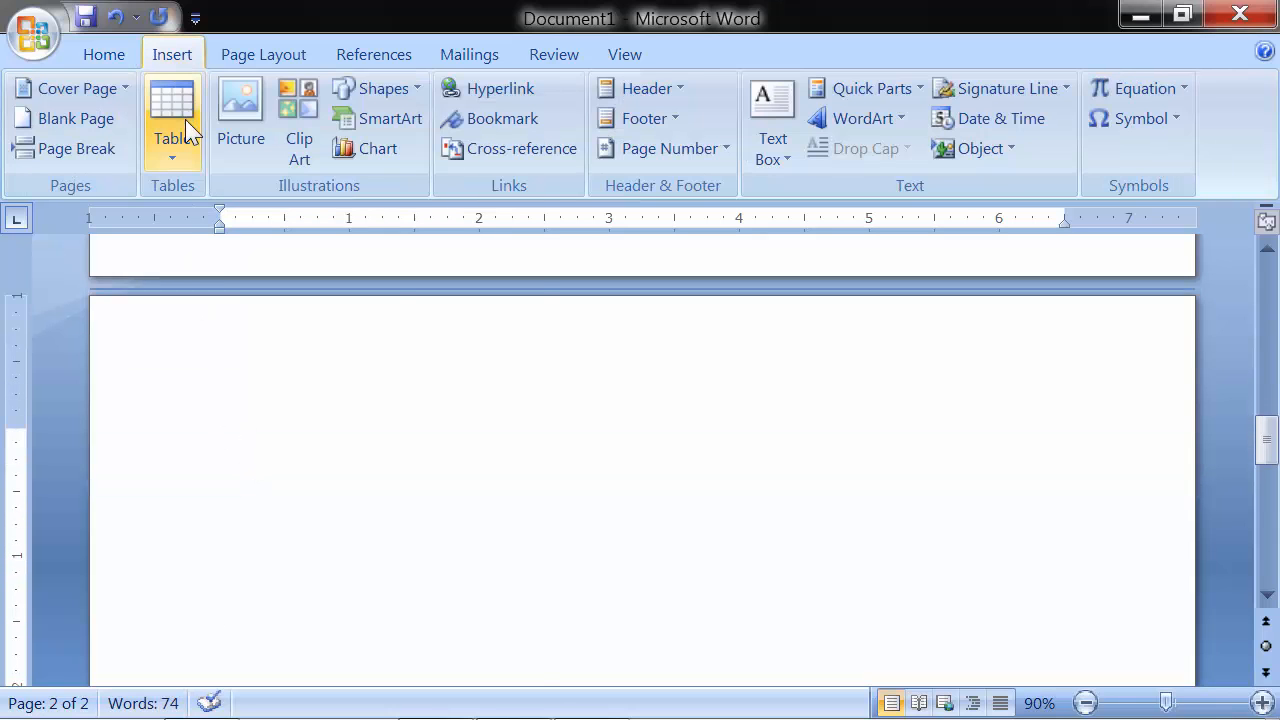
click(181, 147)
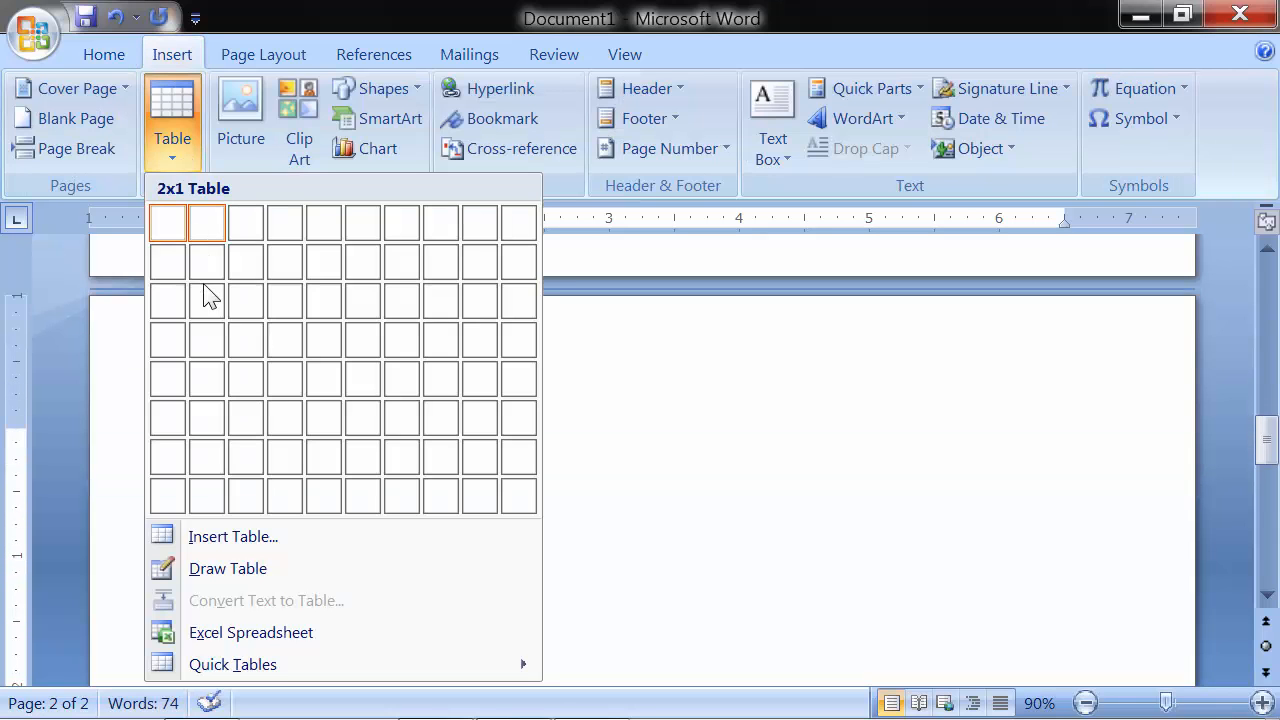
click(294, 309)
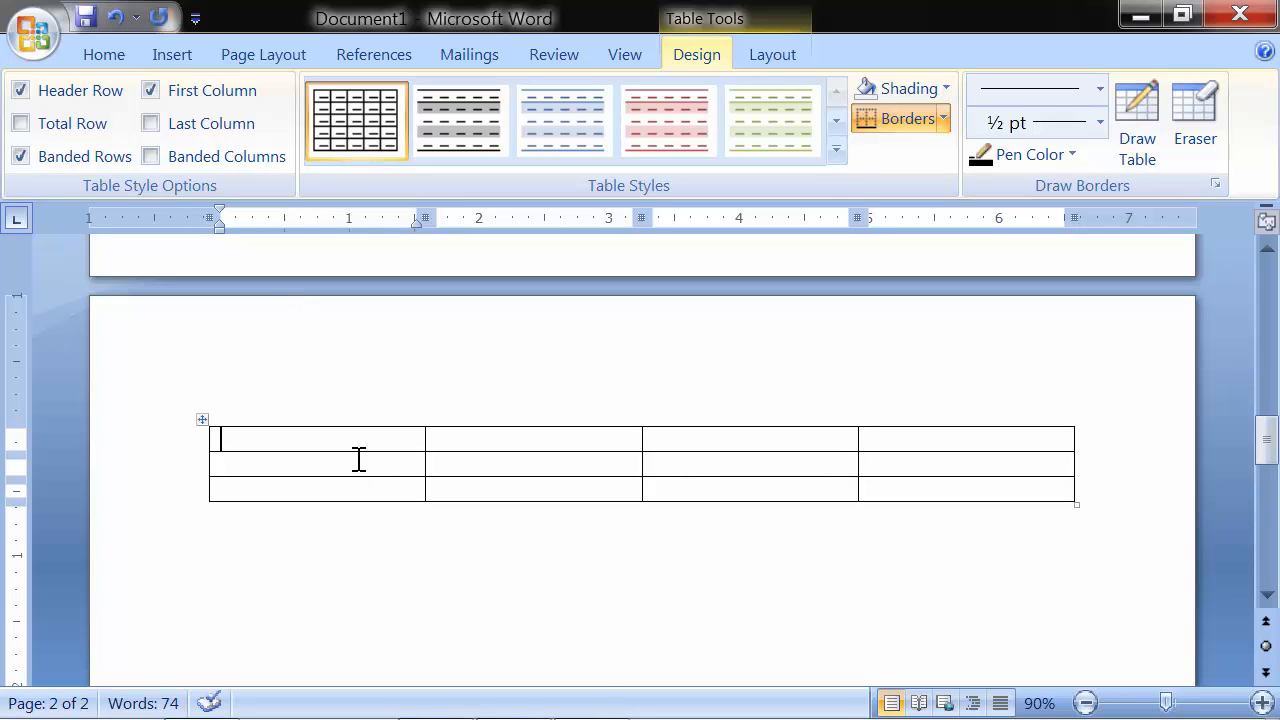
Step: Enter "Computer basic part" and "Diploma in computer" in the first two cells of the new table's first column
text(compu)
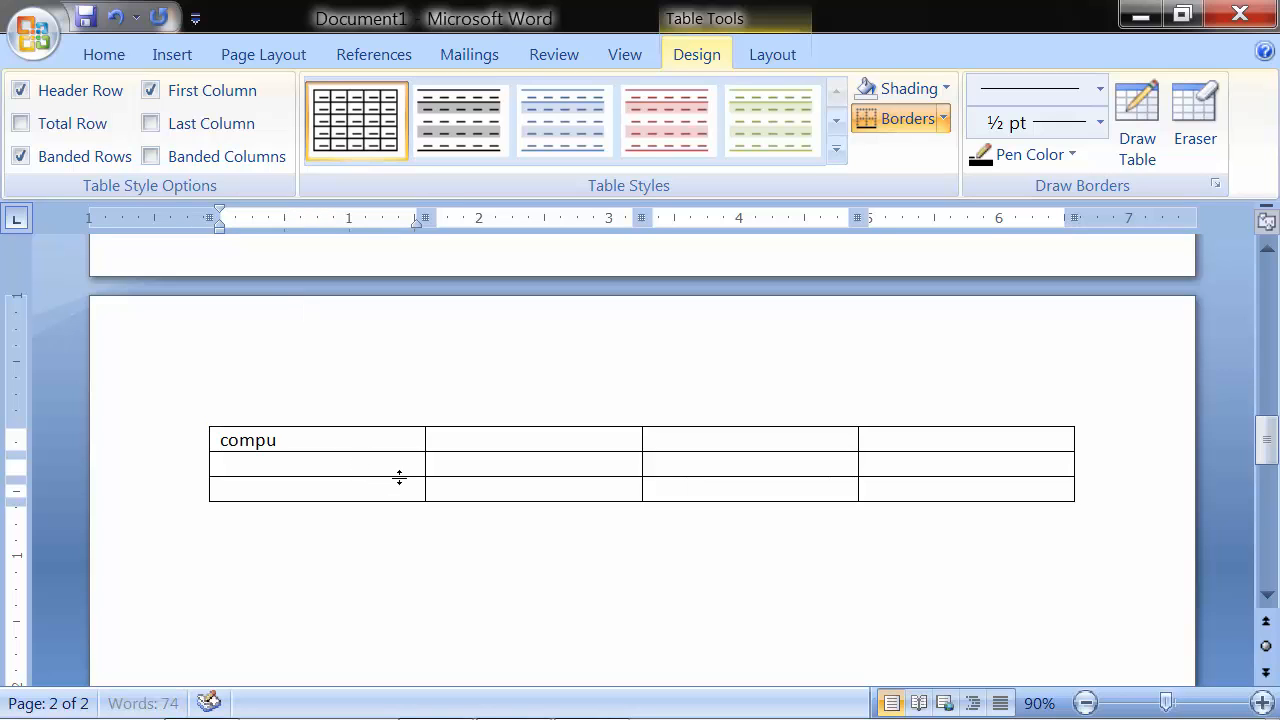
text(ter basic)
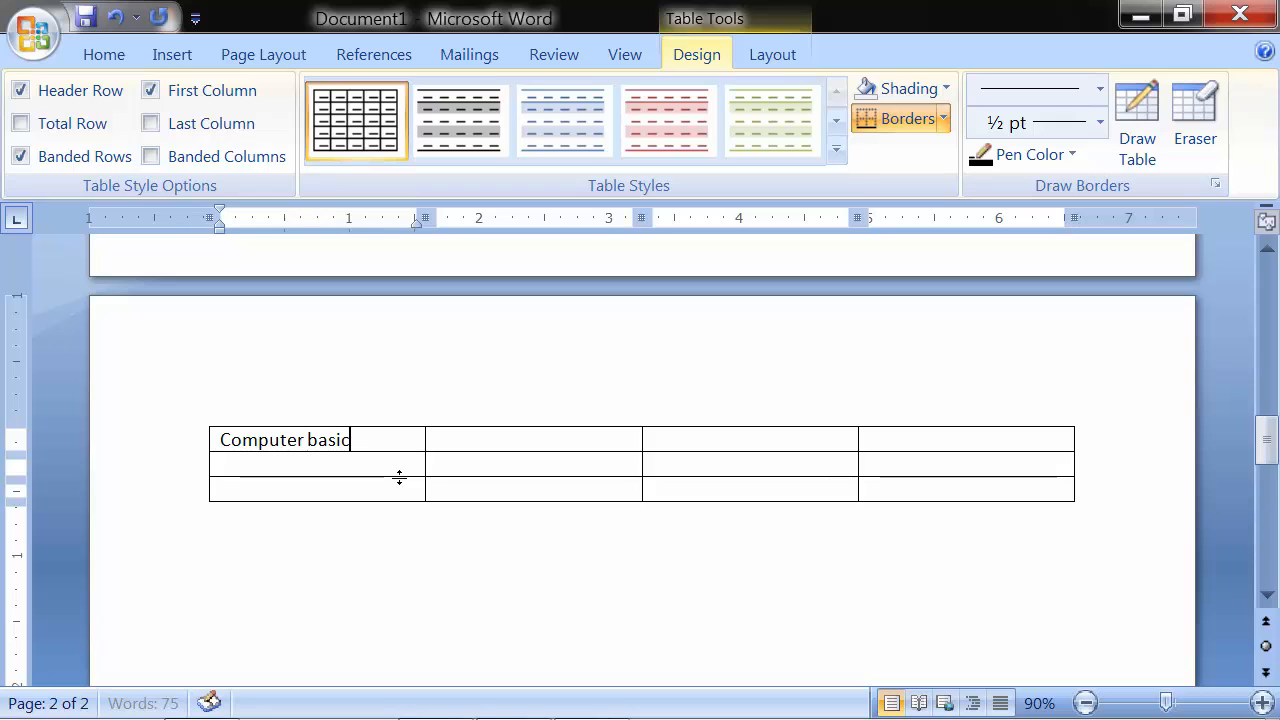
text( part)
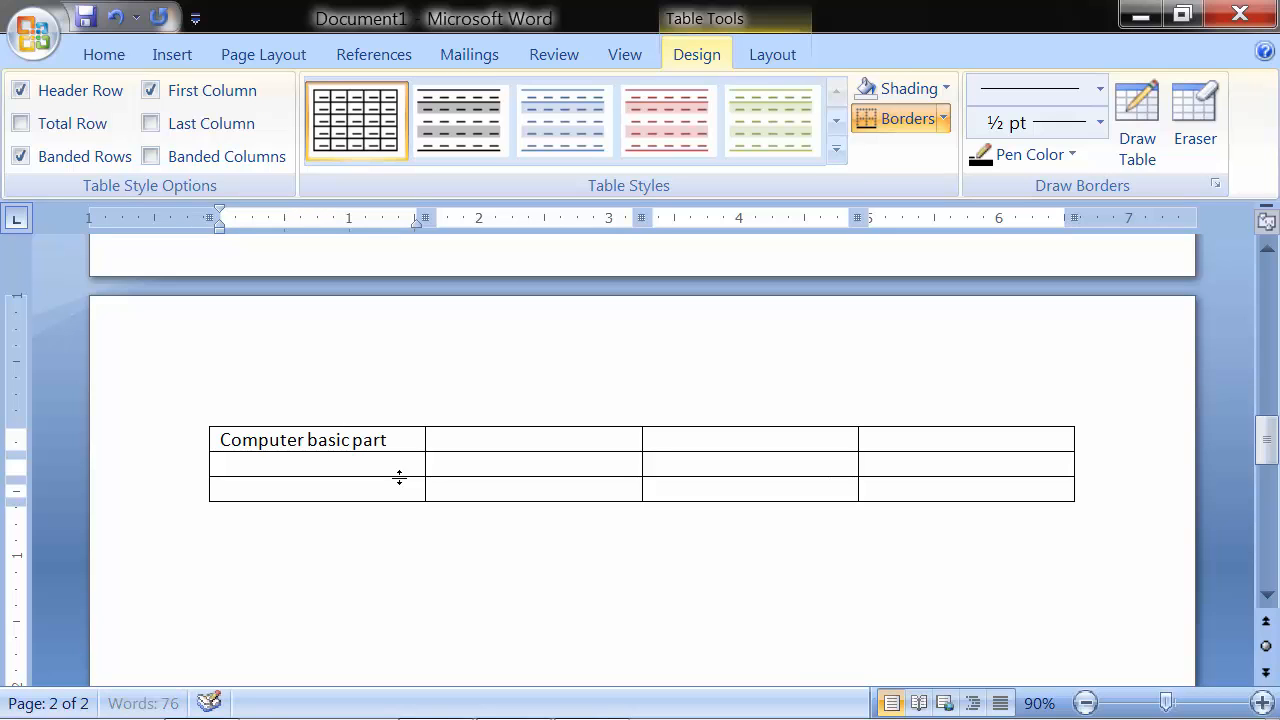
click(304, 470)
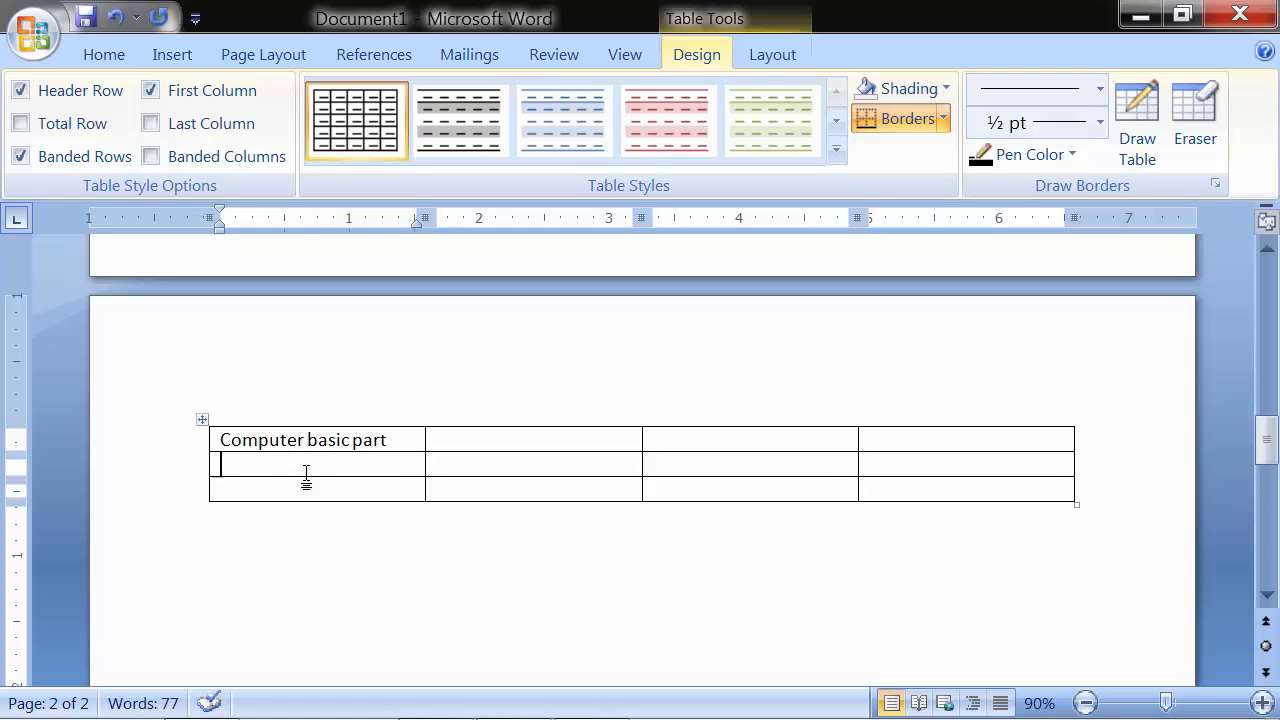
text(Diplo)
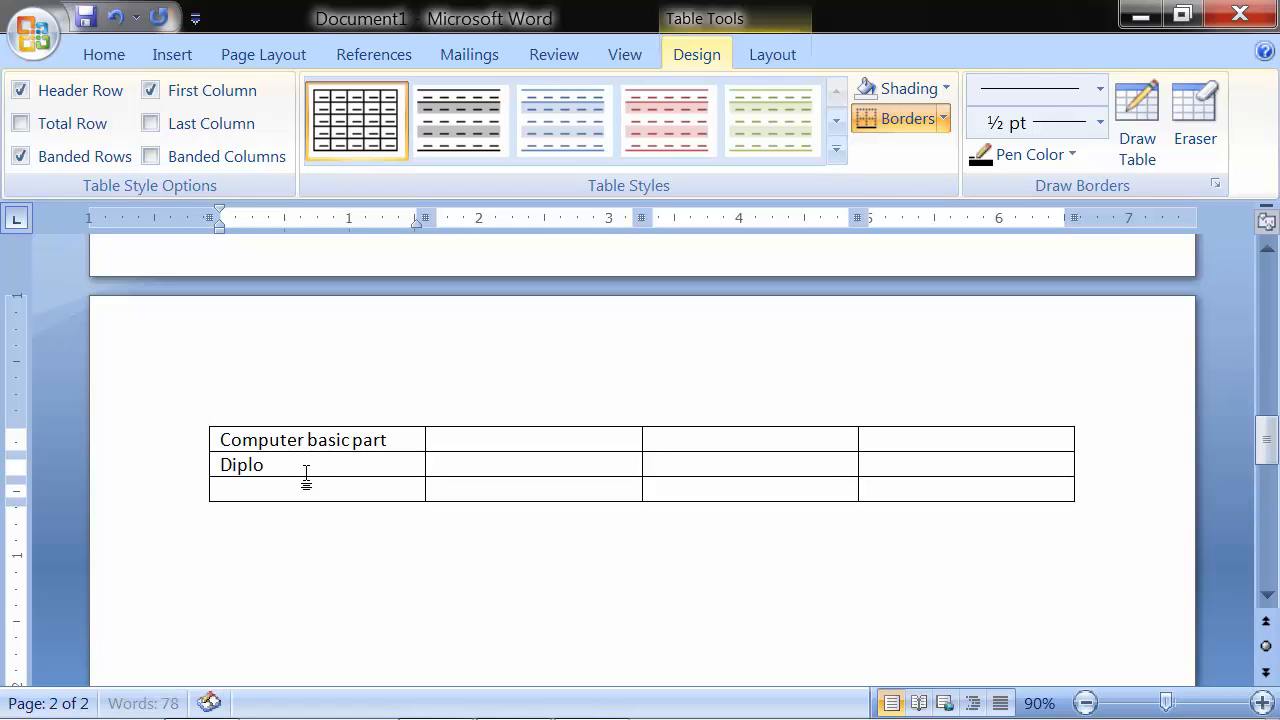
text(ma in computer app)
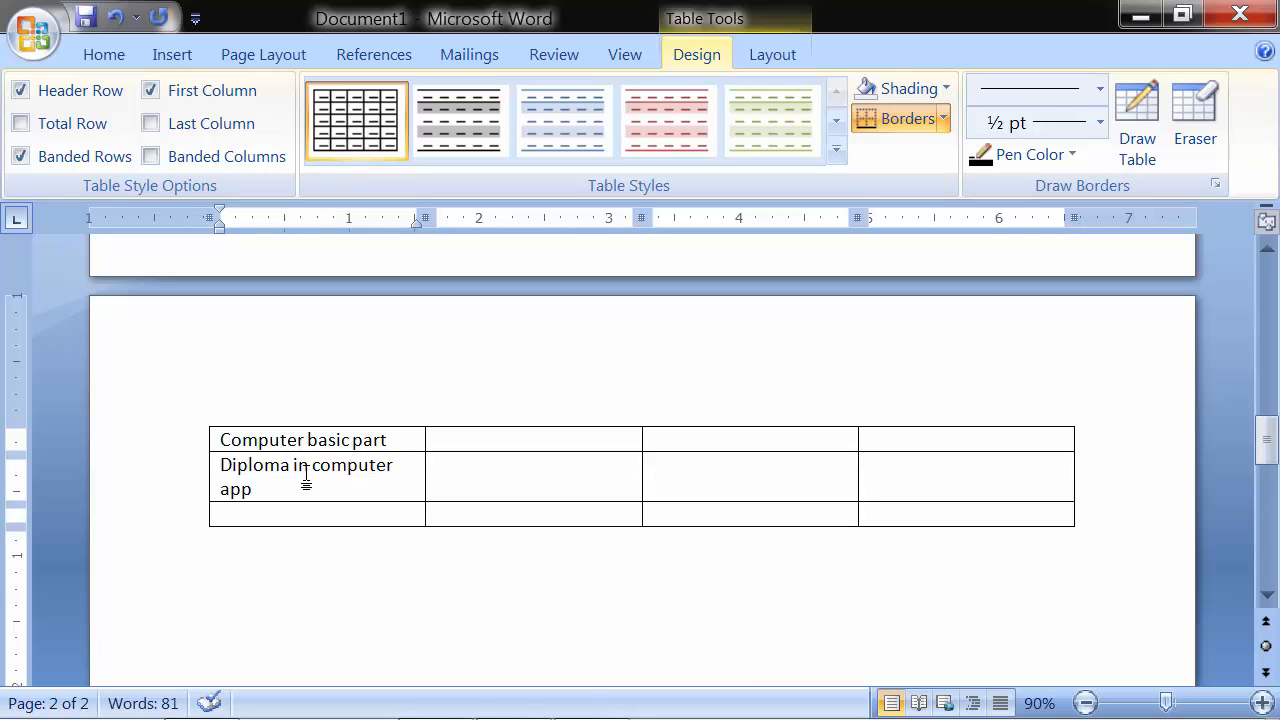
key(BackSpace)
key(BackSpace)
key(BackSpace)
key(BackSpace)
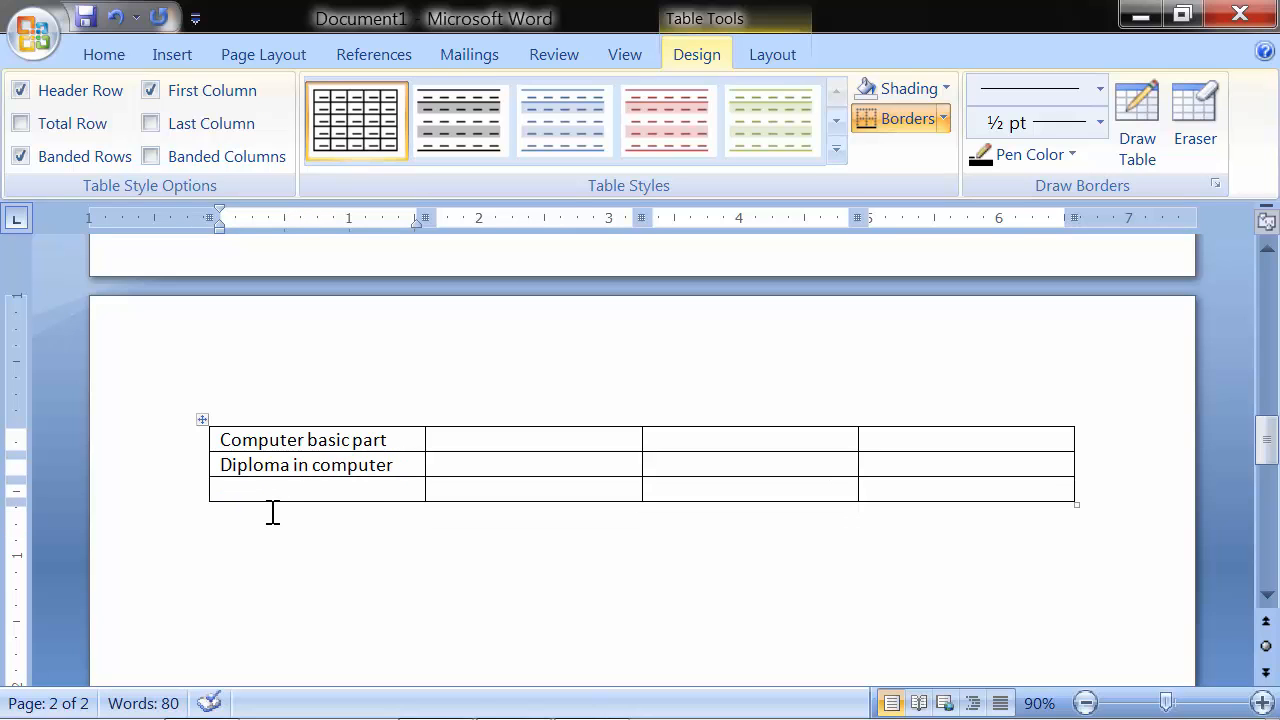
Step: Enter "Certificate of accounts" in the third cell of the new table's first column
click(271, 489)
text(cert)
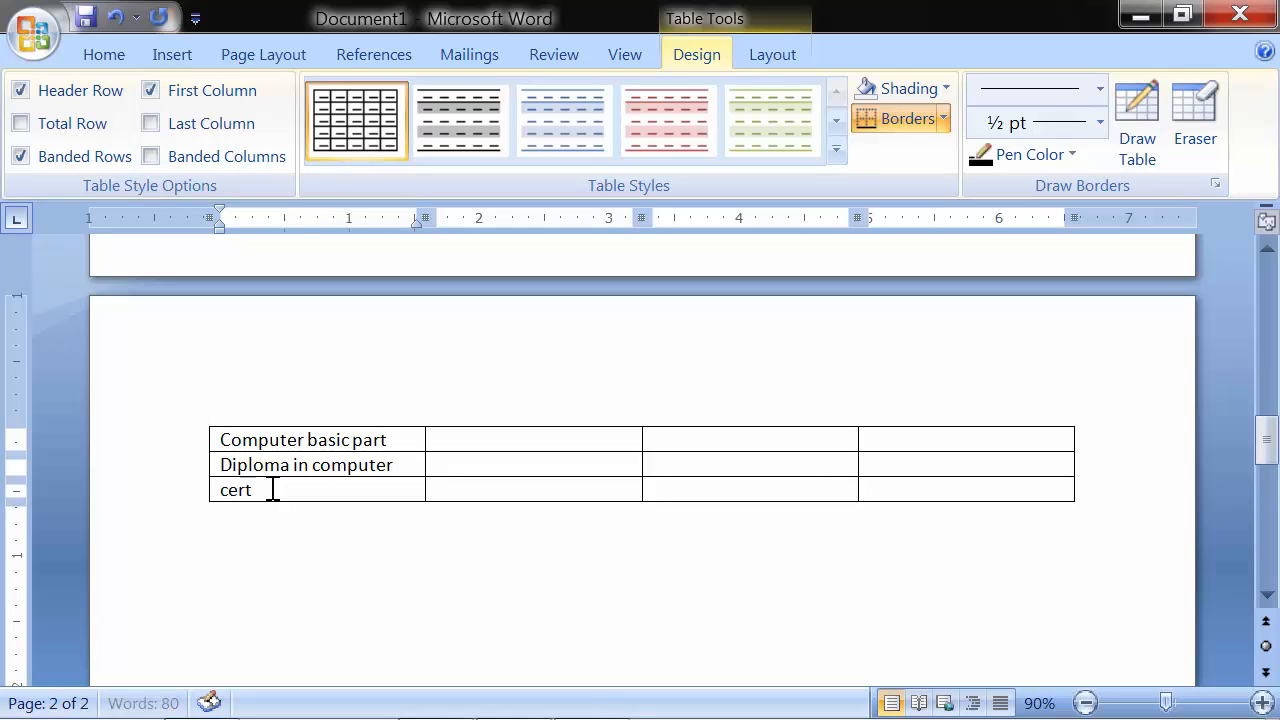
text(ificate of acc)
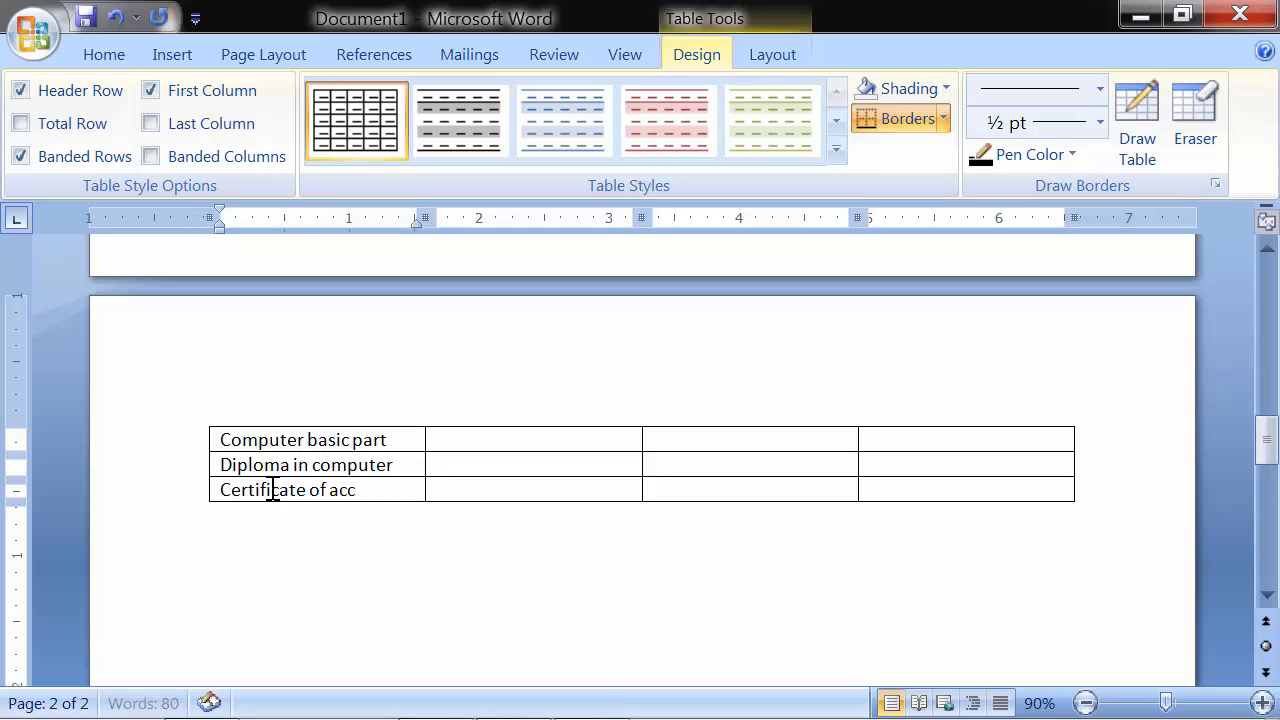
text(ounts)
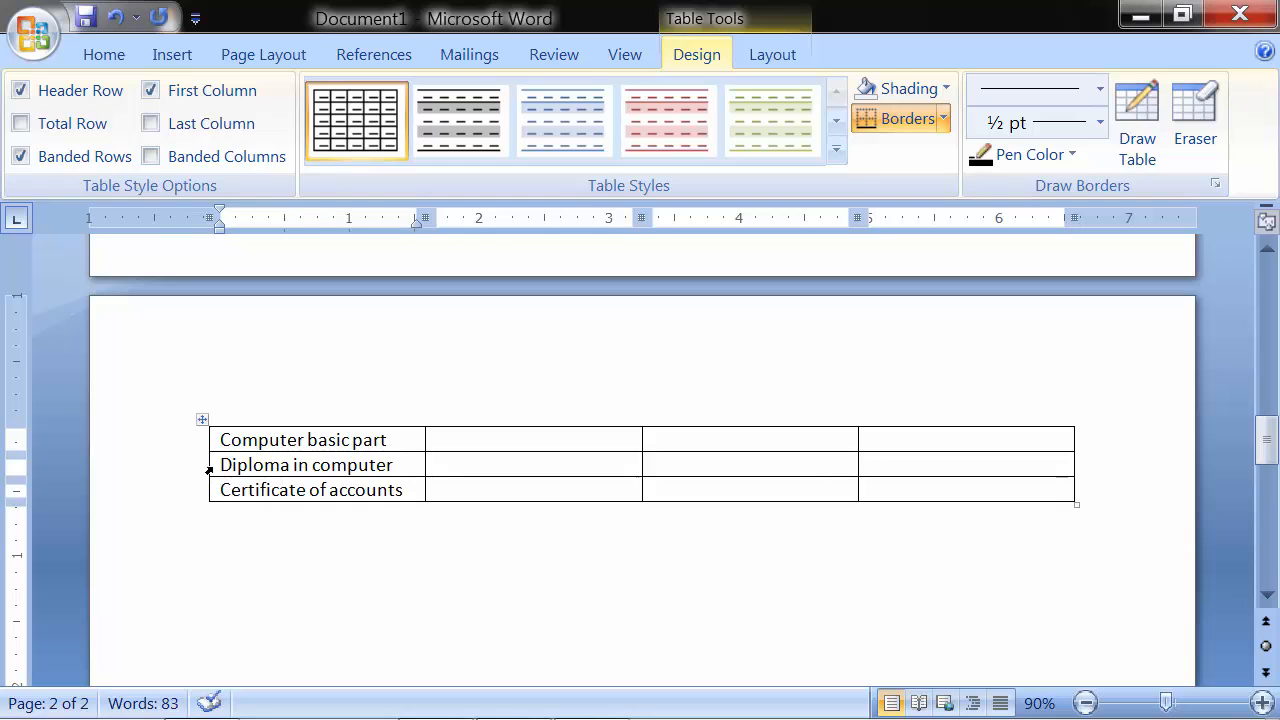
Step: Select the filled first column and set the default cell margins to 0.07" at the top and 0.15" on the left
drag(223, 445, 376, 492)
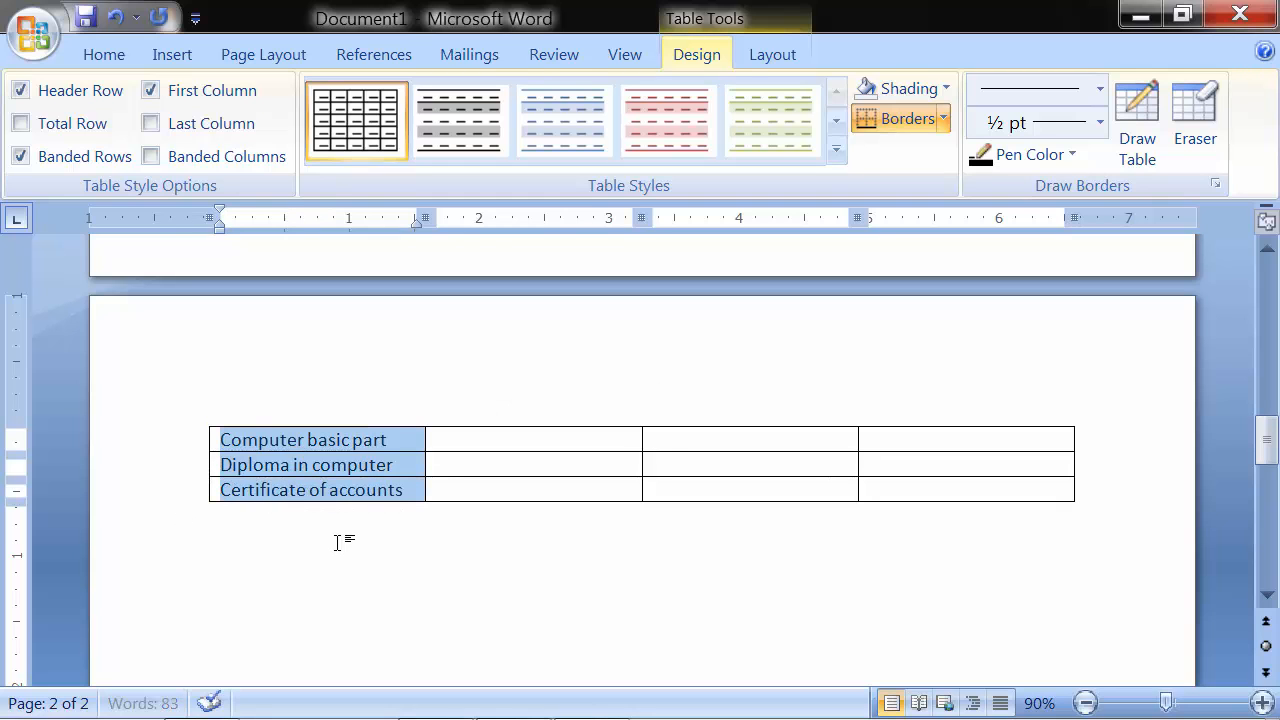
click(766, 58)
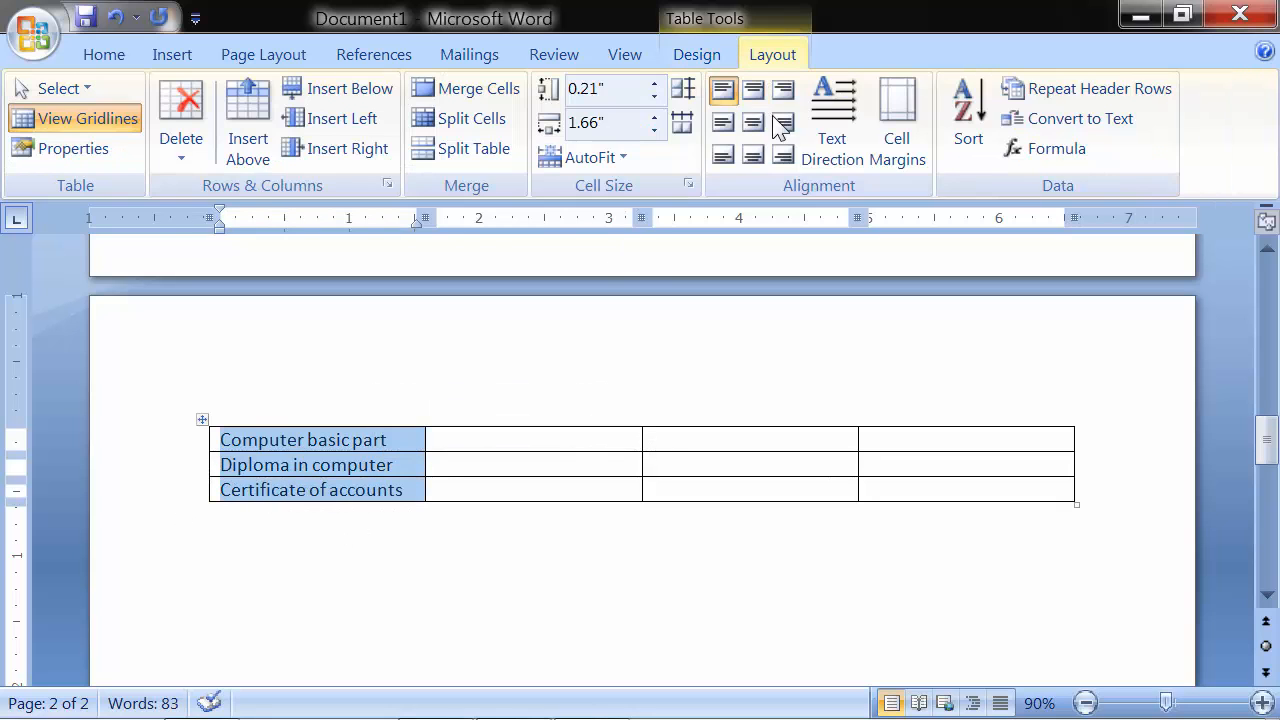
click(873, 155)
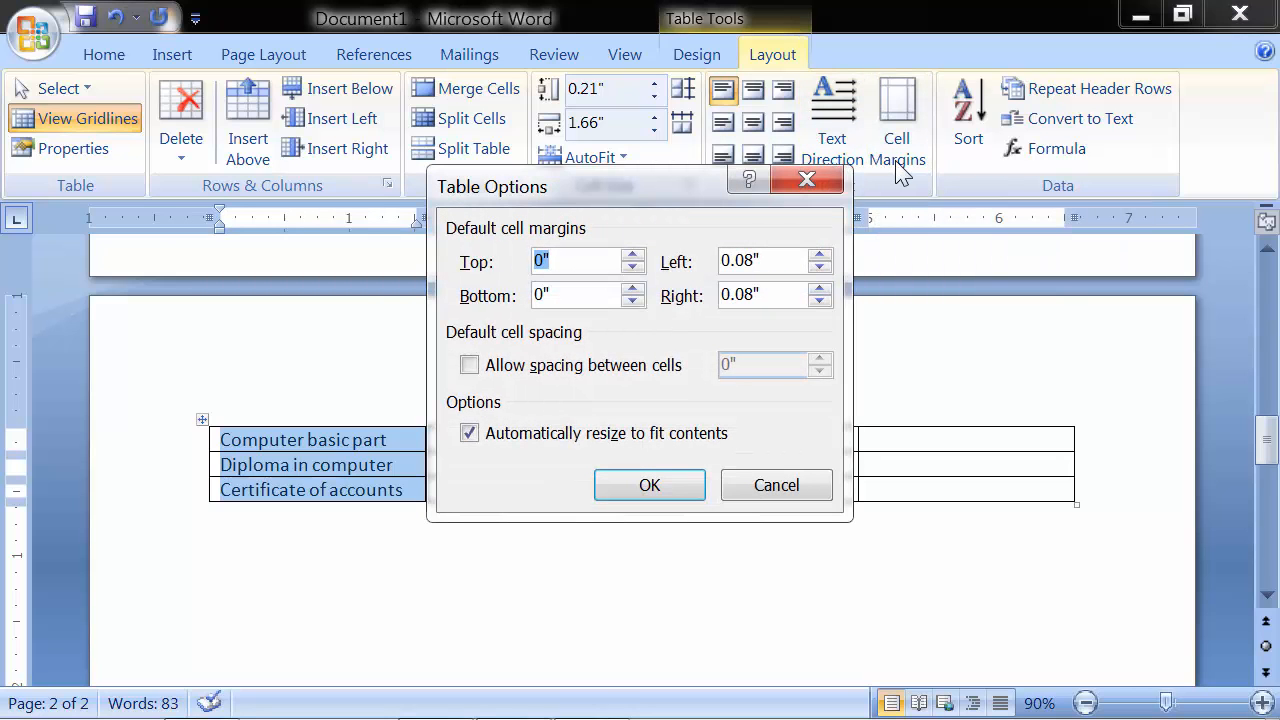
drag(594, 187, 733, 126)
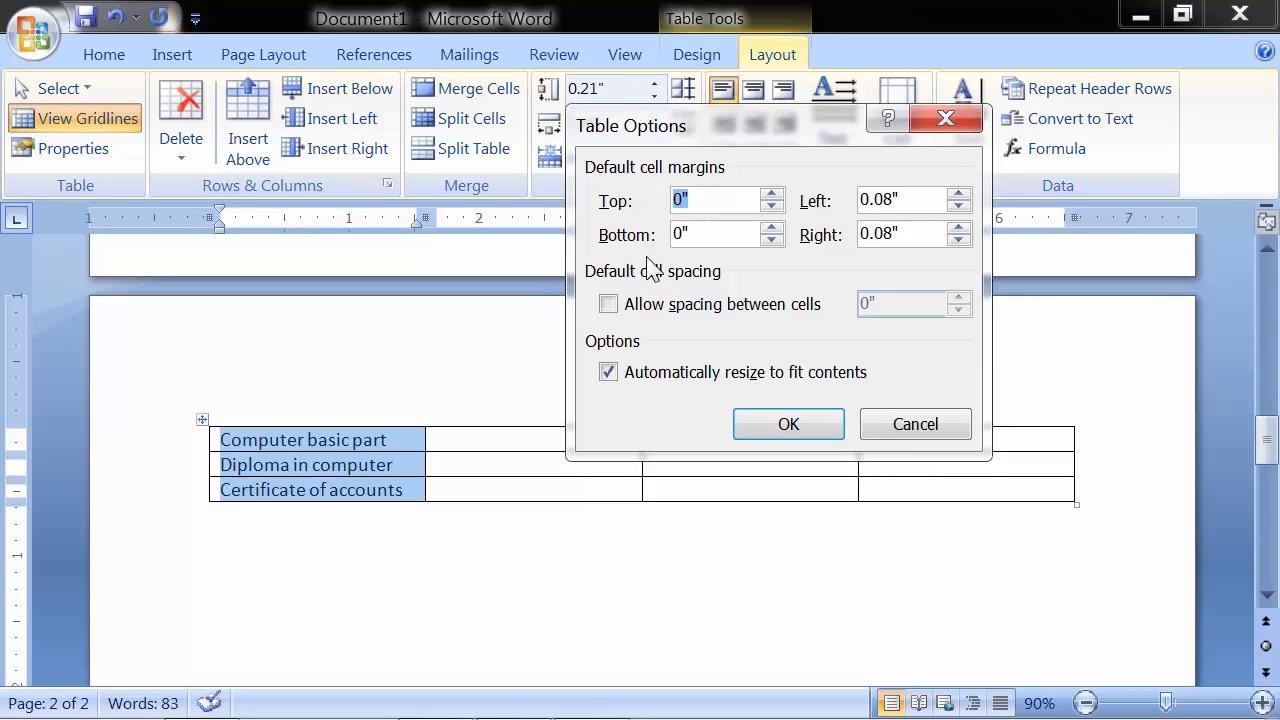
click(773, 196)
click(773, 196)
click(773, 196)
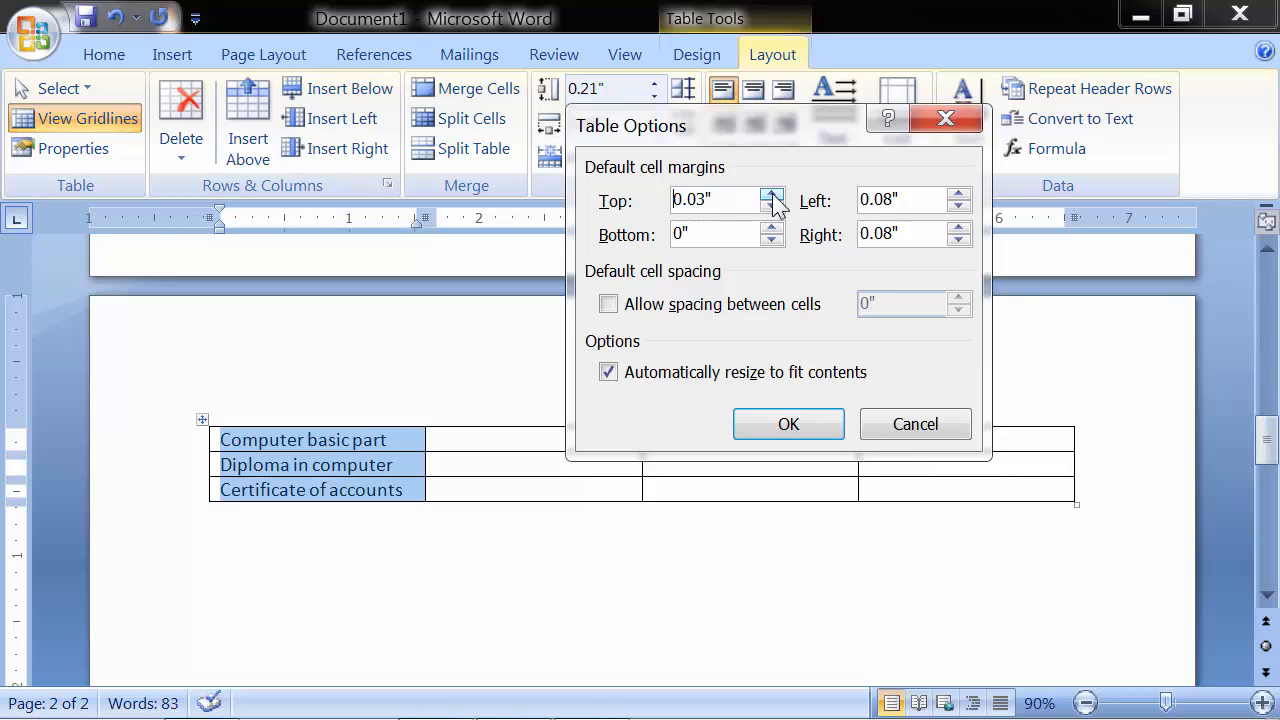
click(772, 196)
click(959, 196)
click(959, 196)
click(959, 196)
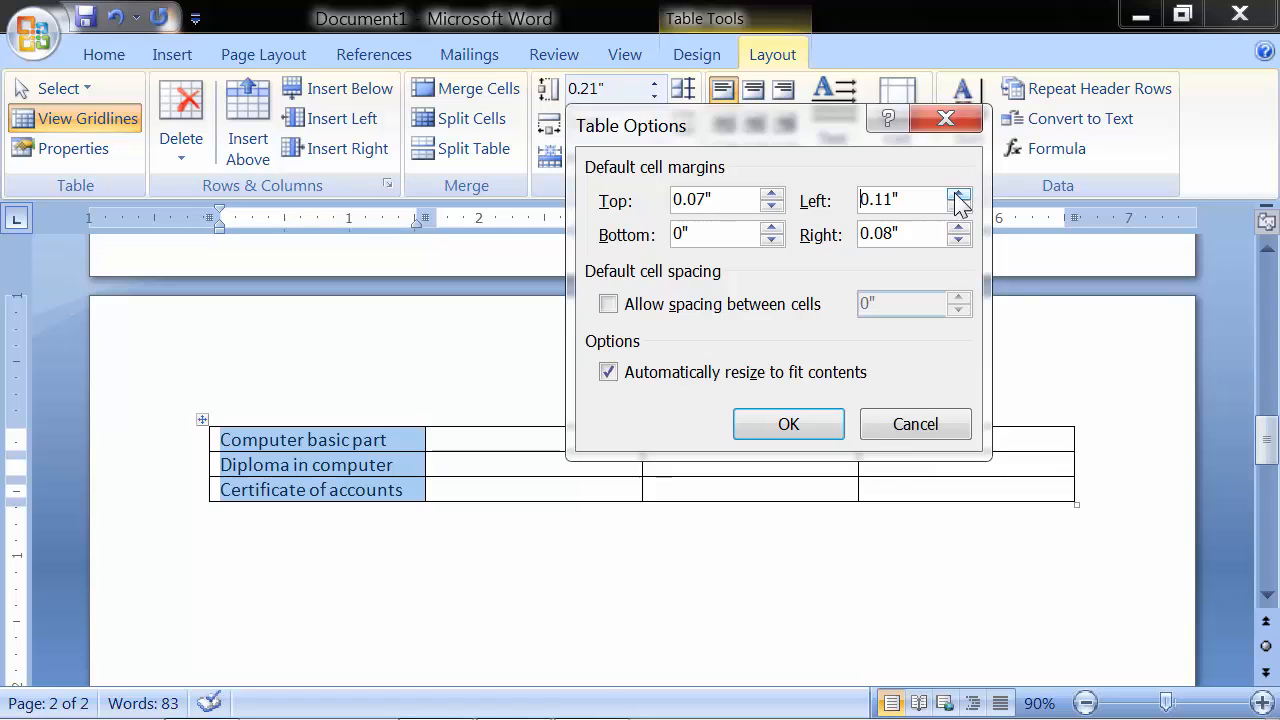
click(959, 196)
click(959, 196)
click(959, 196)
Step: Set the default bottom cell margin to 0.1" and the right one to 0.24", and apply the margins to the table
click(771, 228)
click(771, 228)
click(771, 228)
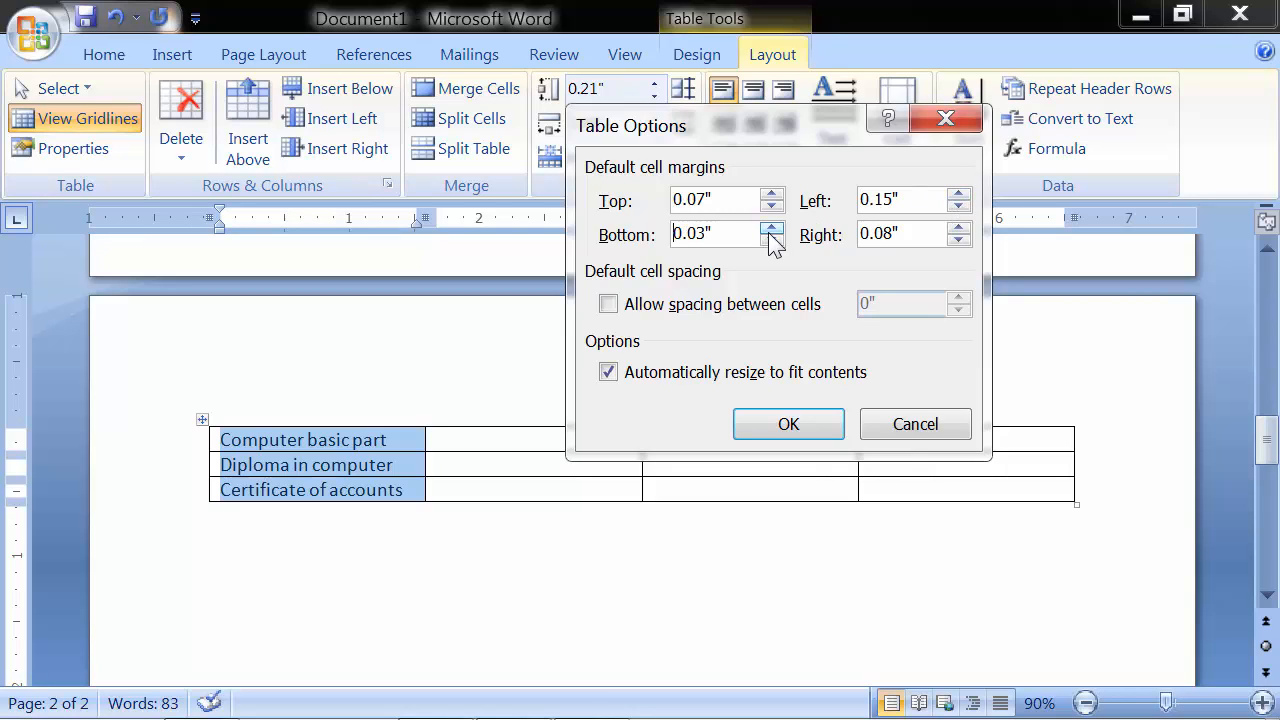
click(771, 228)
click(771, 228)
click(771, 228)
click(771, 228)
click(771, 228)
click(771, 228)
click(771, 228)
click(960, 228)
click(960, 228)
click(960, 228)
click(960, 228)
click(960, 228)
click(960, 228)
click(960, 228)
click(960, 228)
click(960, 228)
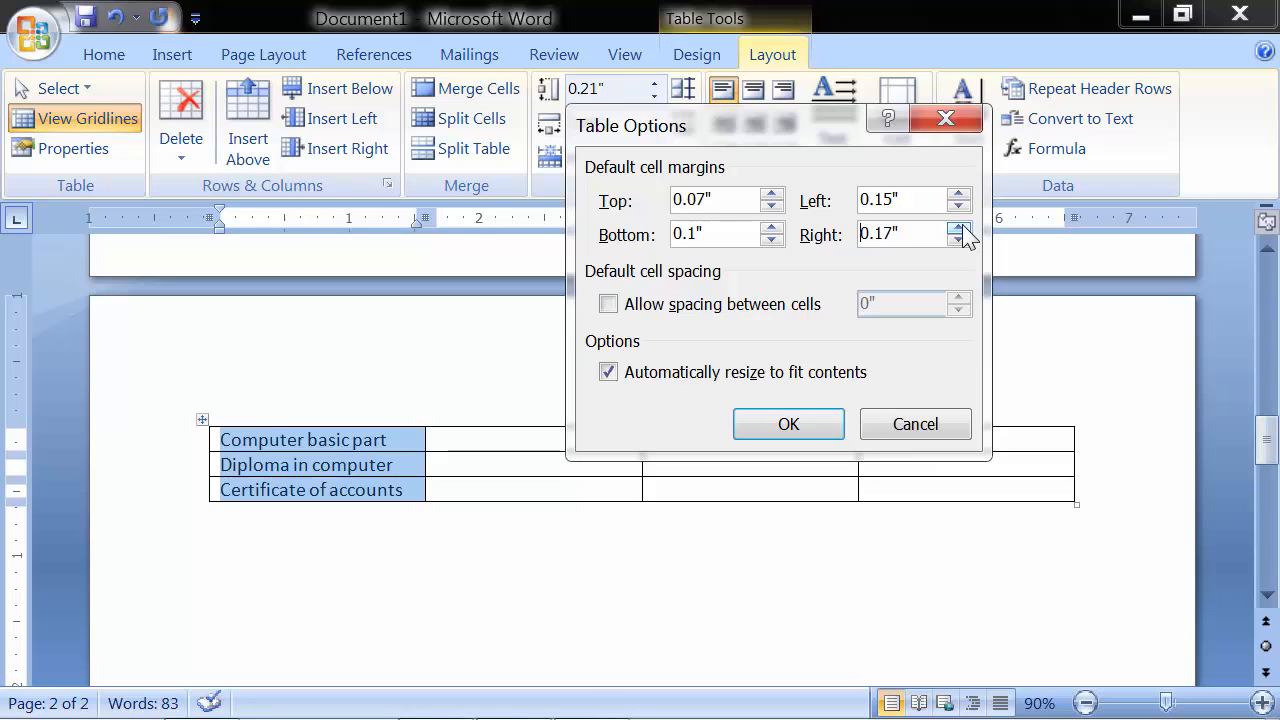
click(960, 228)
click(960, 228)
click(960, 228)
click(960, 228)
click(960, 228)
click(960, 228)
click(823, 423)
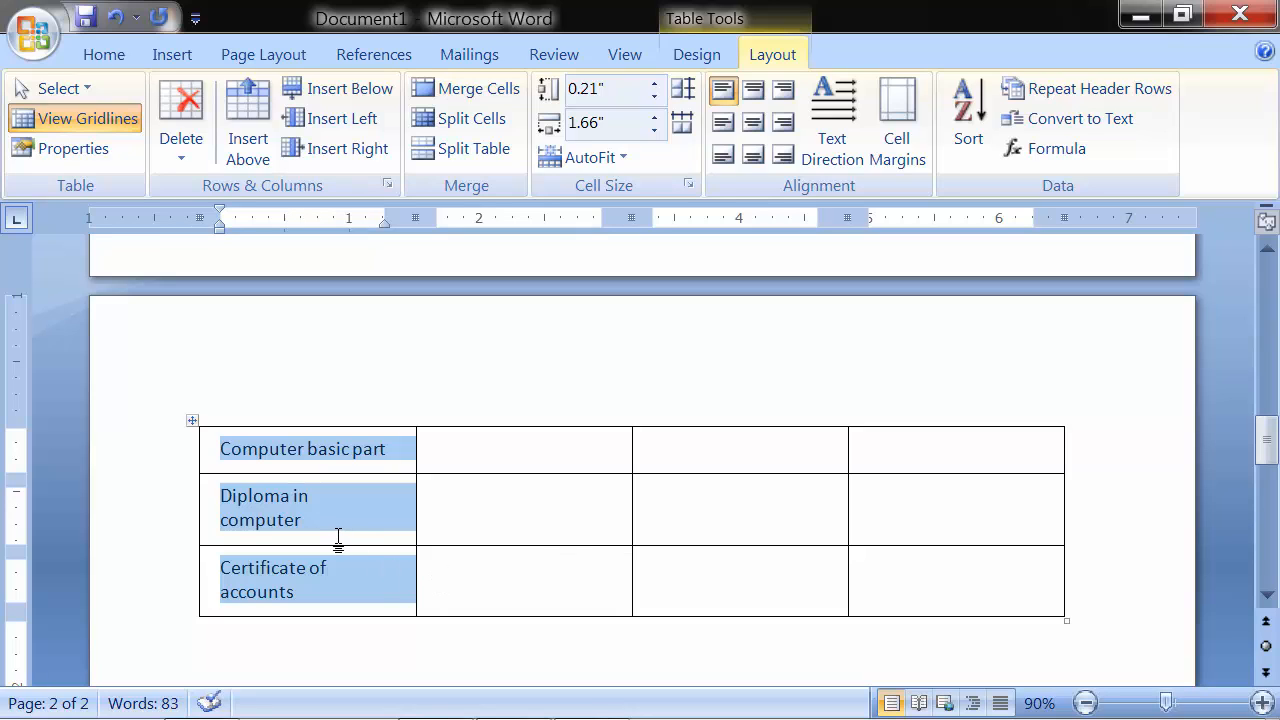
Step: Select all cells of the new table and allow spacing of 0.1" between them
click(390, 455)
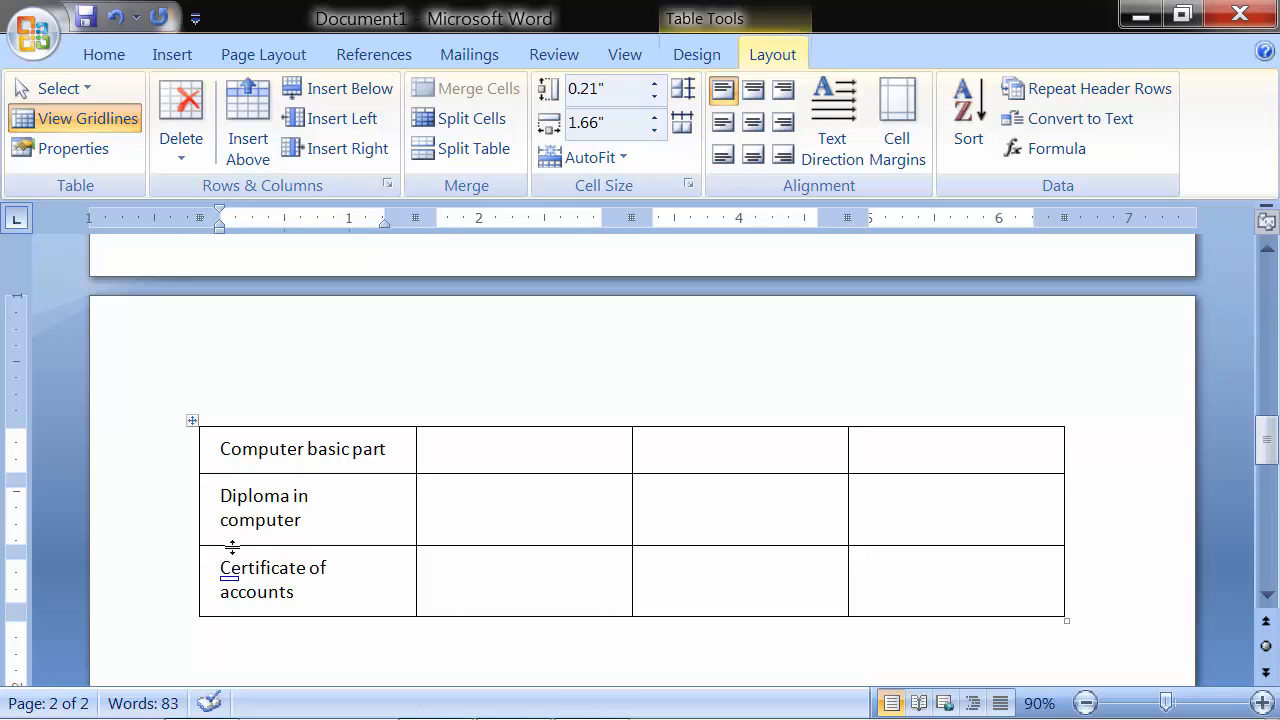
drag(226, 446, 937, 577)
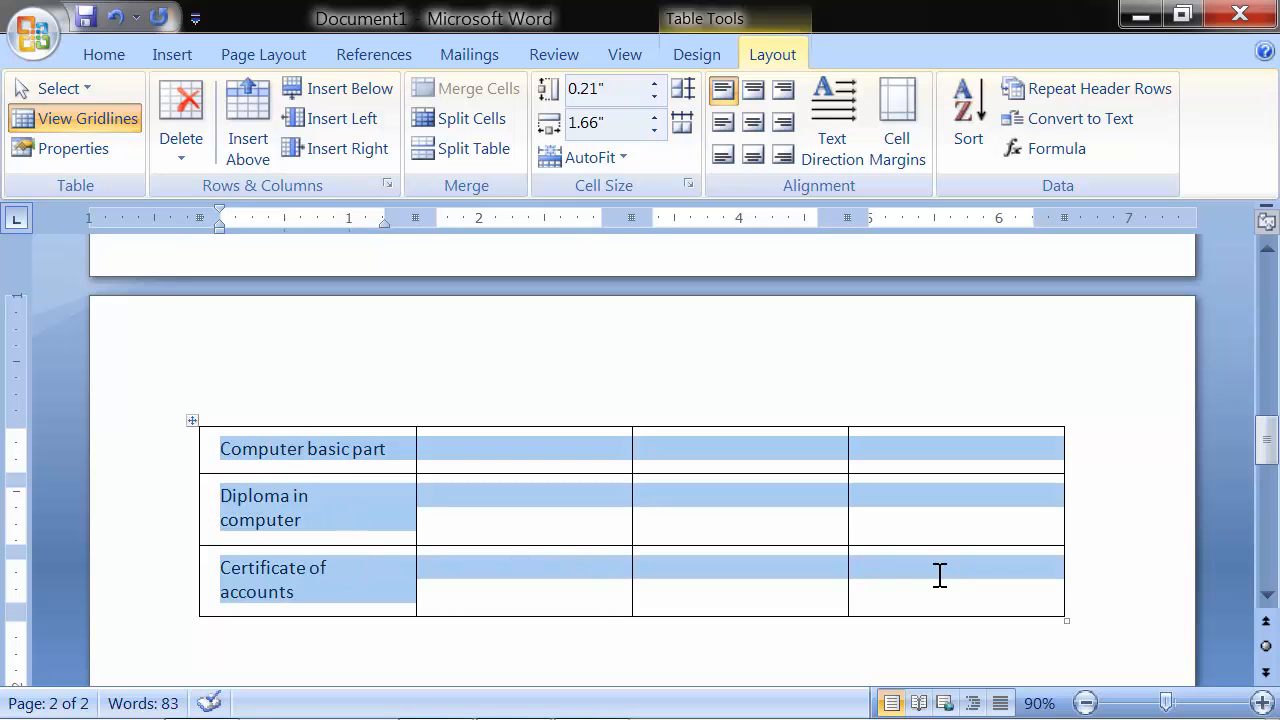
click(899, 155)
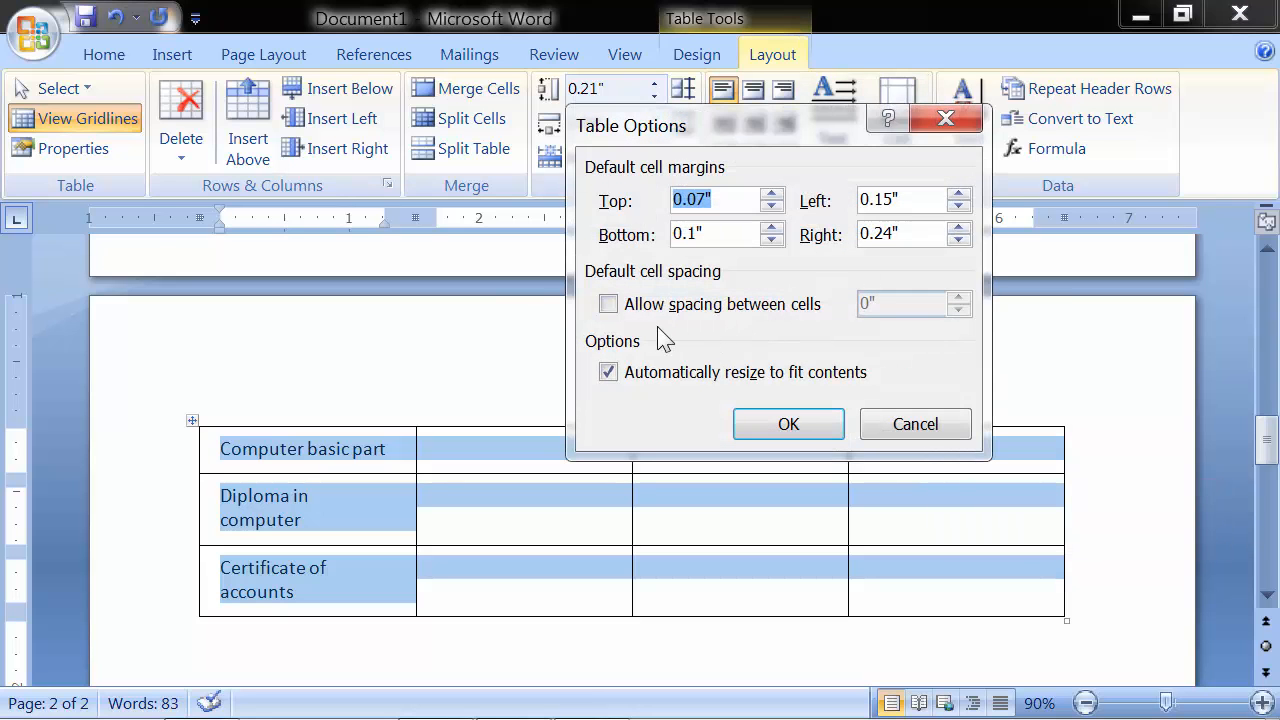
click(618, 305)
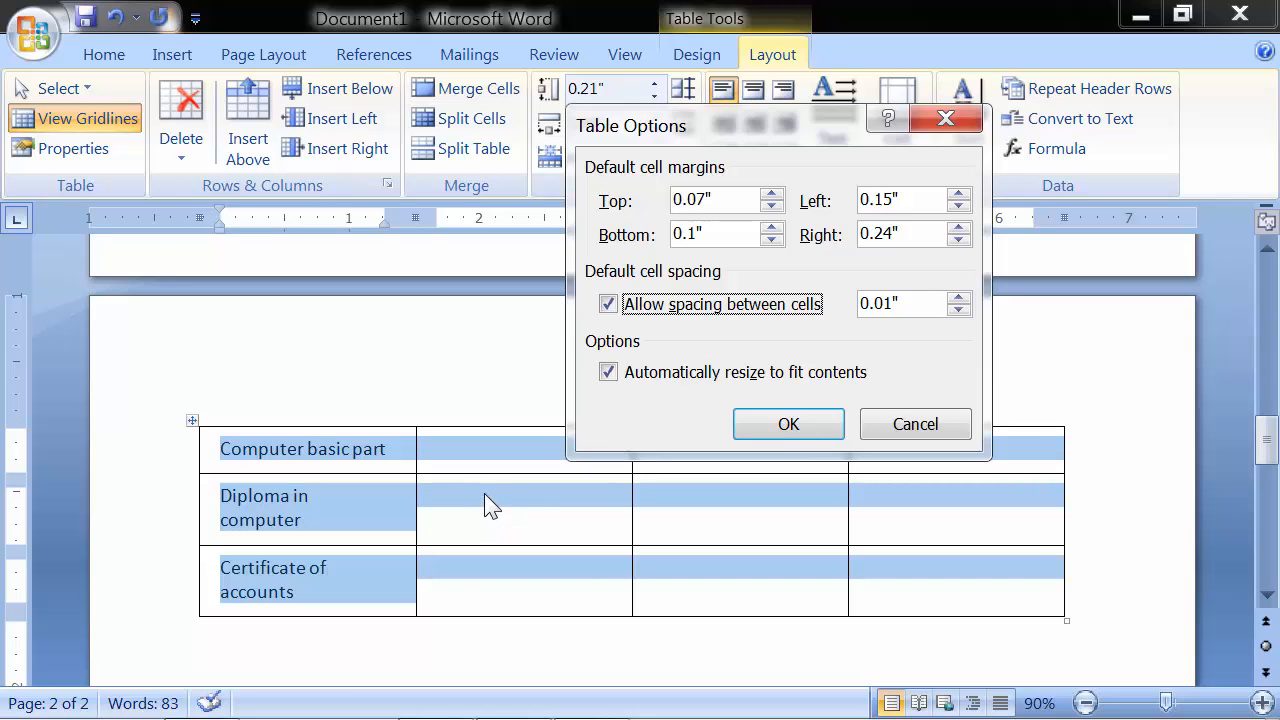
click(958, 300)
click(958, 300)
click(958, 300)
click(958, 300)
click(958, 300)
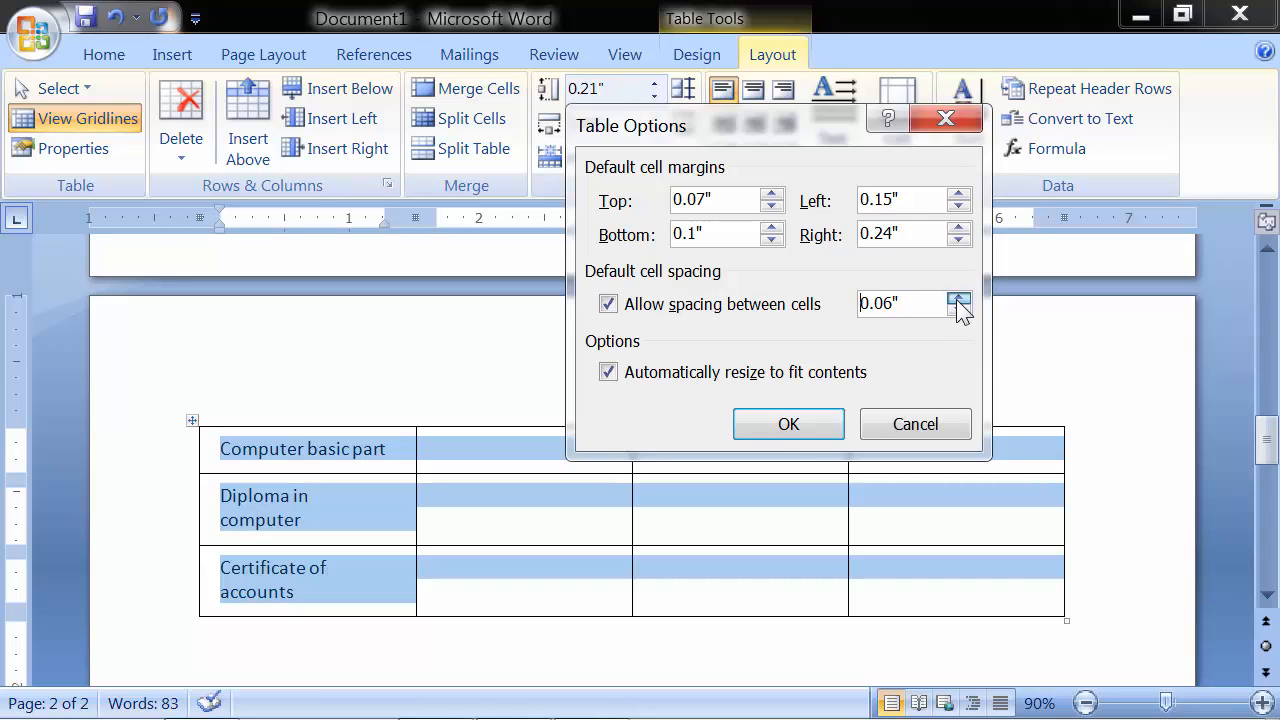
click(958, 300)
click(958, 300)
click(958, 300)
click(958, 300)
click(789, 437)
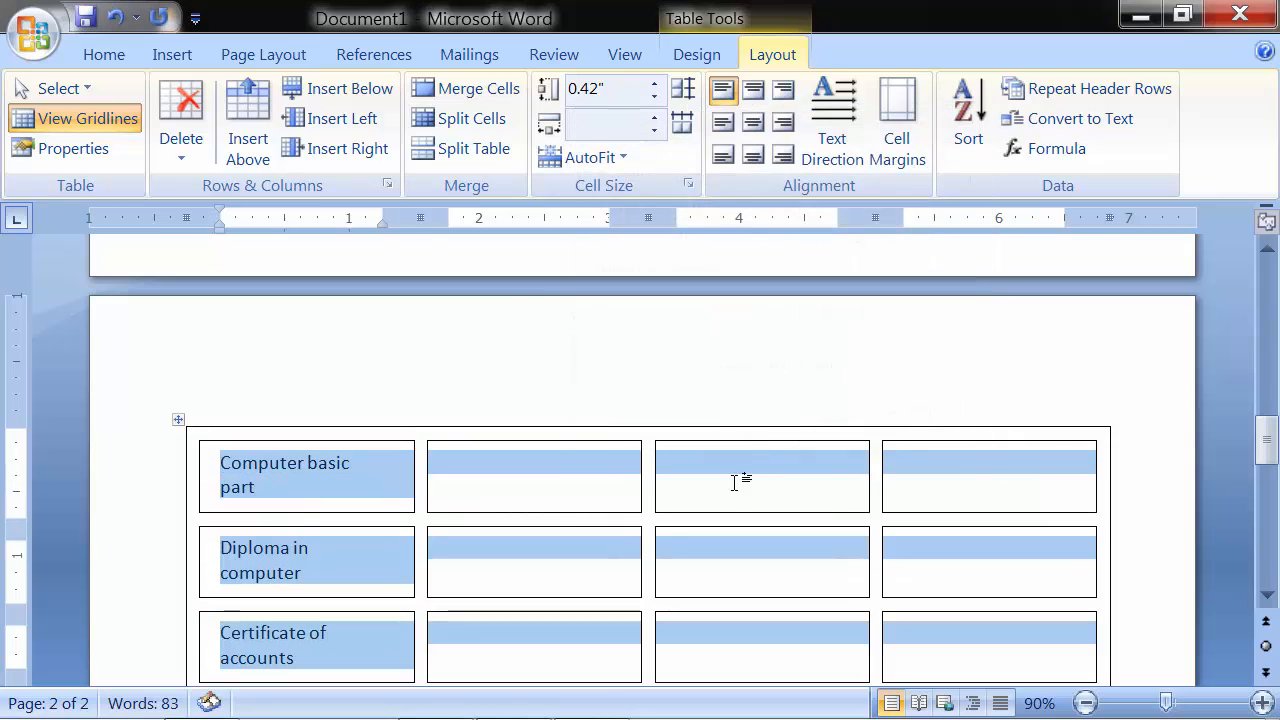
scroll(652, 530, down, 1)
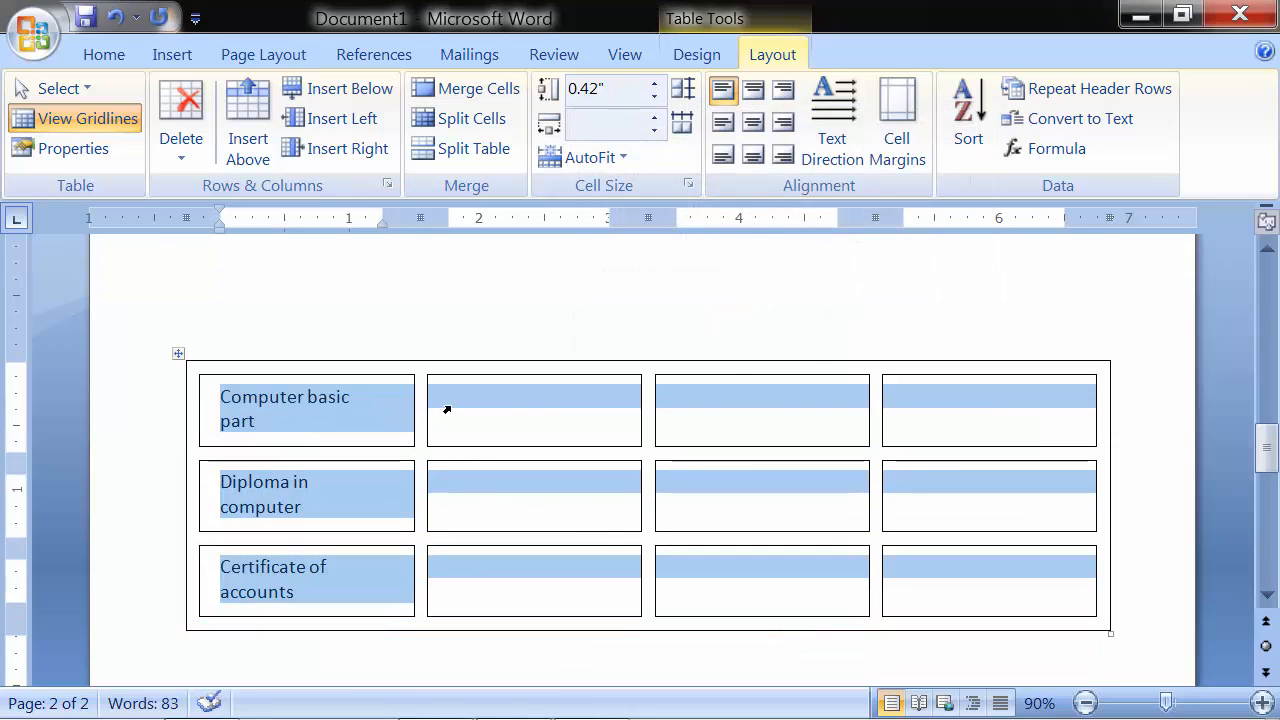
Step: Turn off the spacing between the new table's cells
click(895, 152)
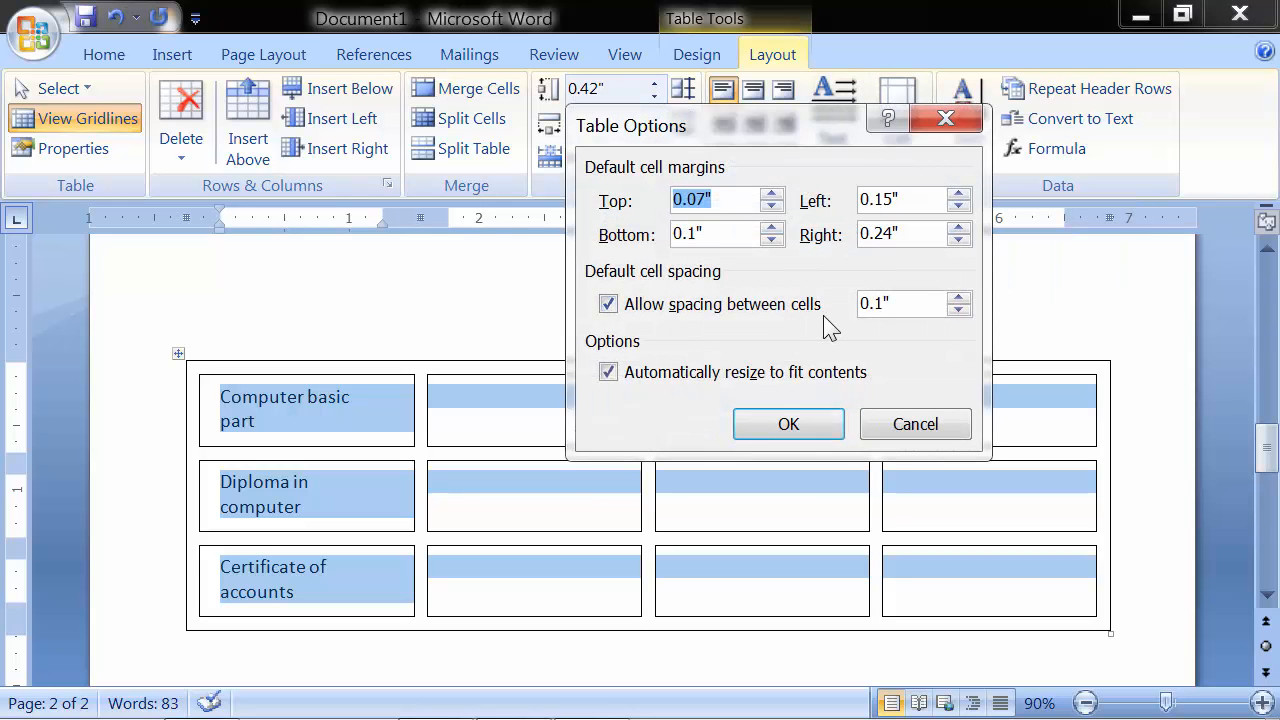
click(617, 310)
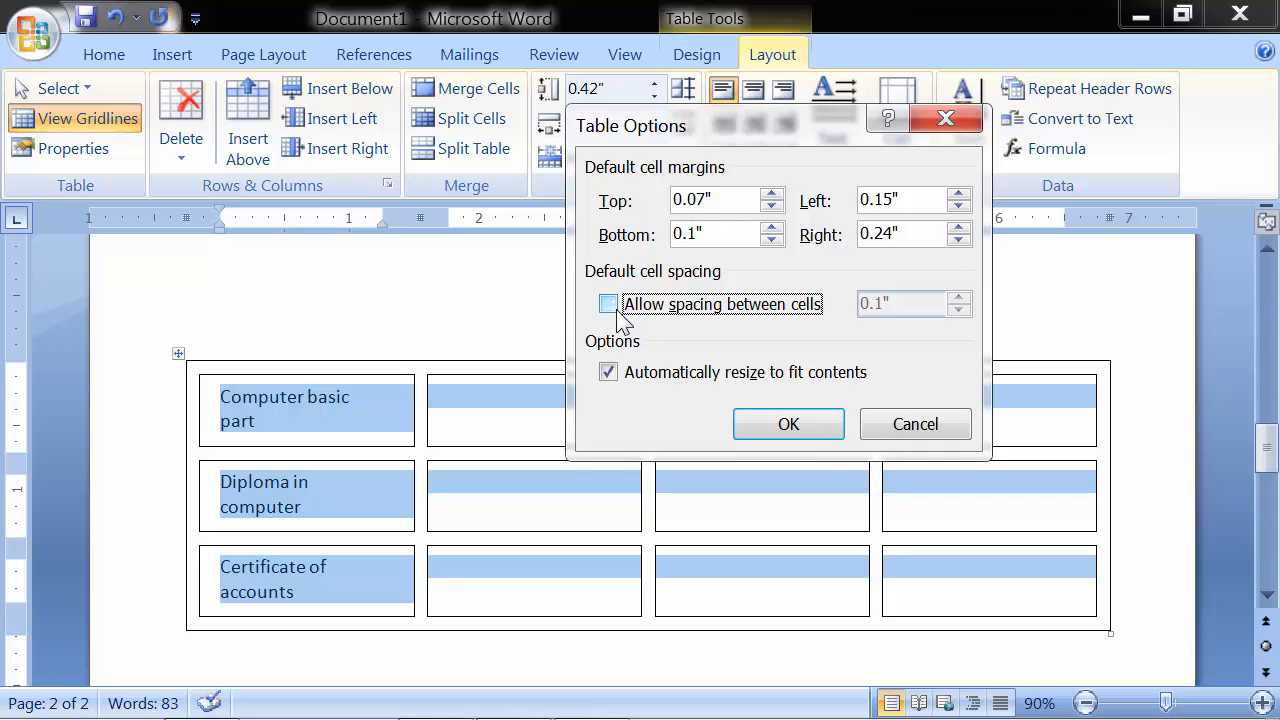
click(759, 416)
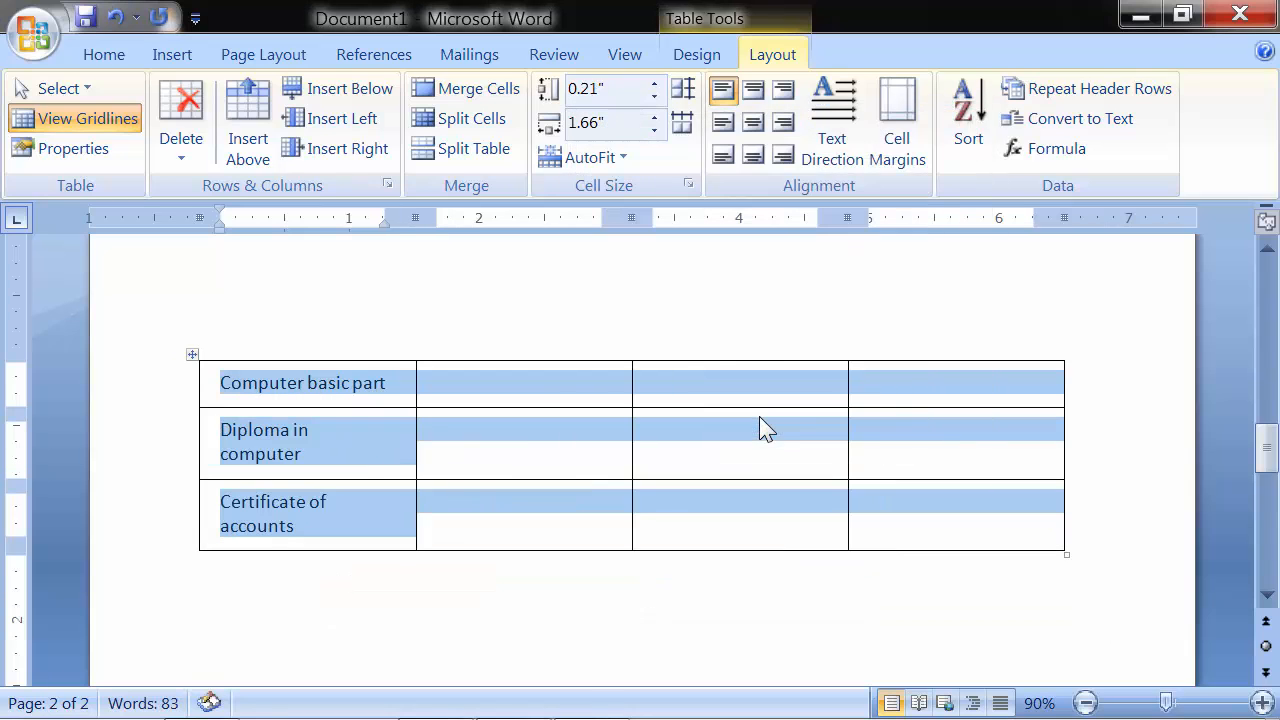
Step: Allow spacing between the new table's cells again, with a value of about 0.05"
click(892, 119)
click(656, 310)
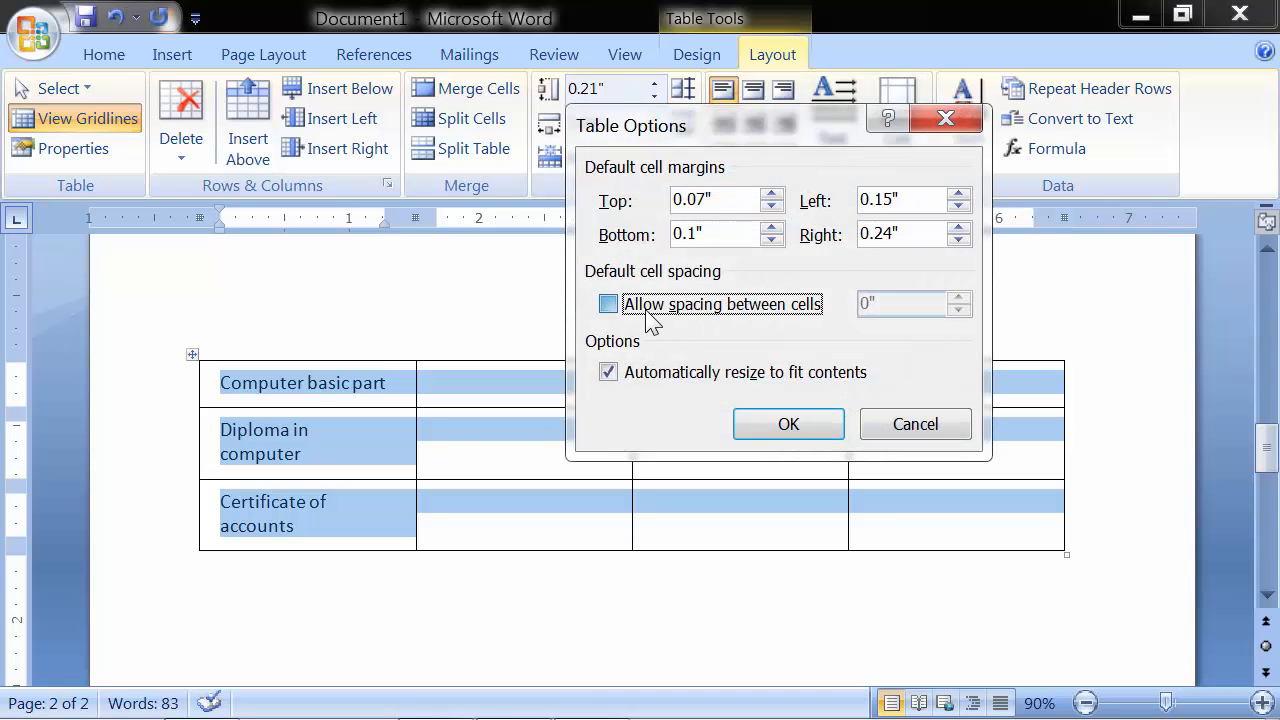
click(957, 298)
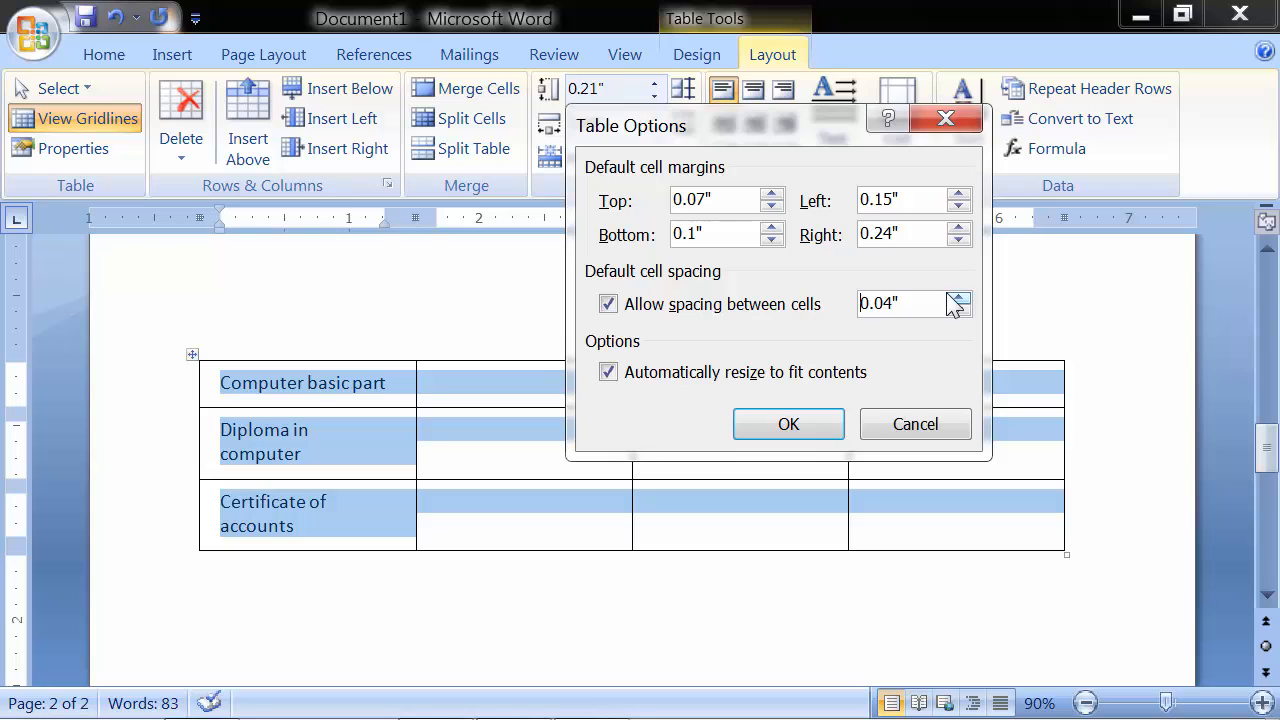
click(957, 298)
click(806, 420)
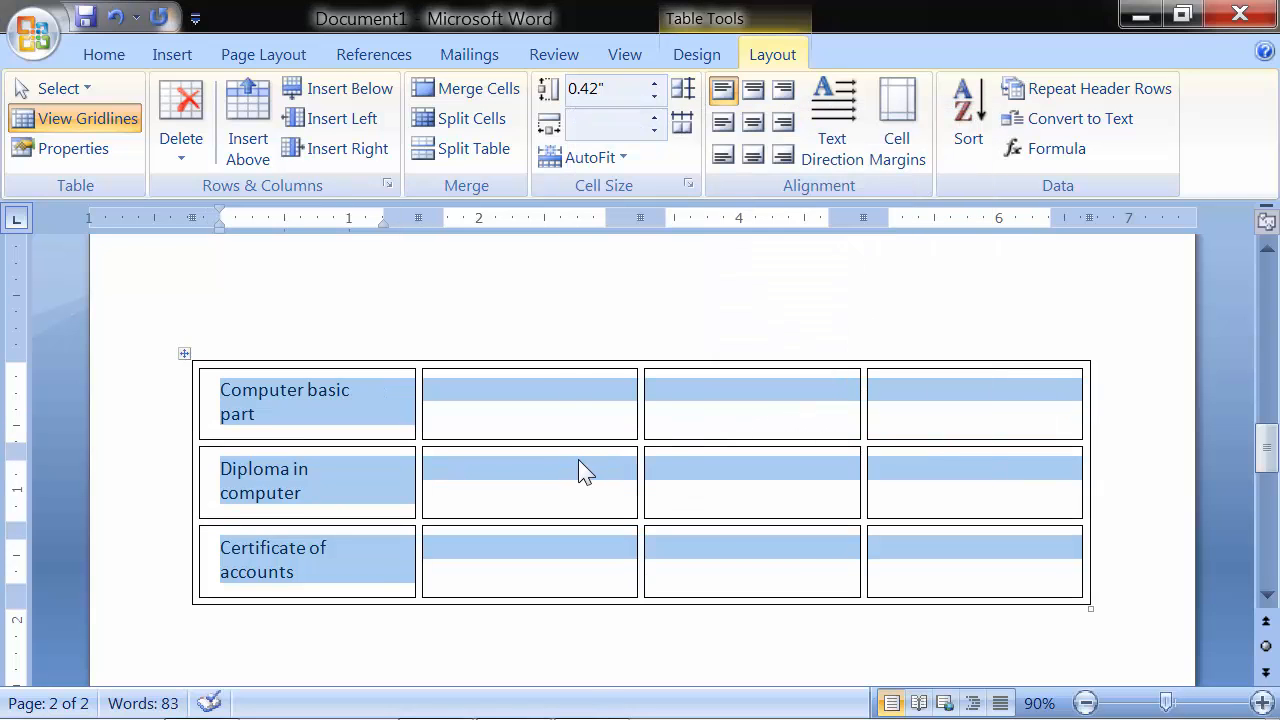